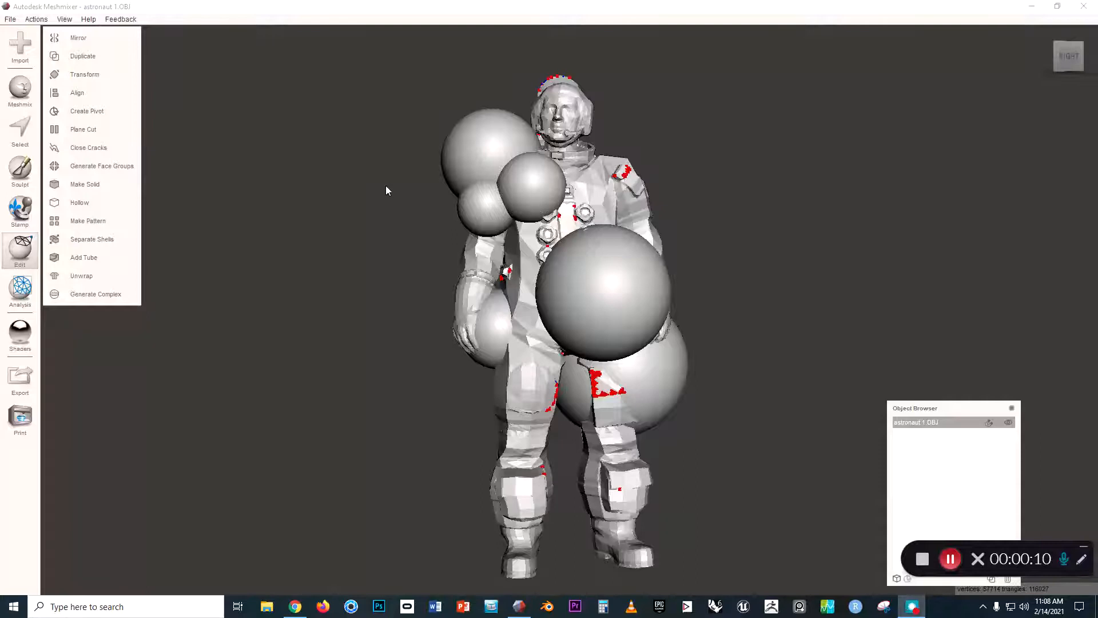
- Add a 488.75 mm sphere primitive to the astronaut's abdomen with the composition mode set to Boolean Union
right_click_drag(411, 187, 430, 213)
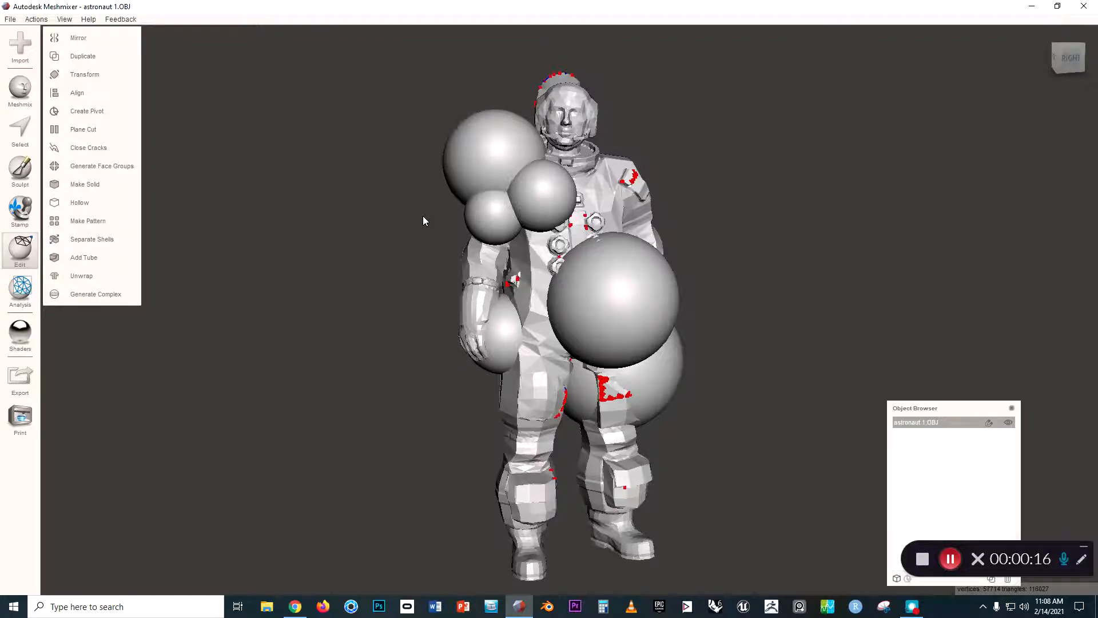
right_click_drag(429, 221, 343, 221)
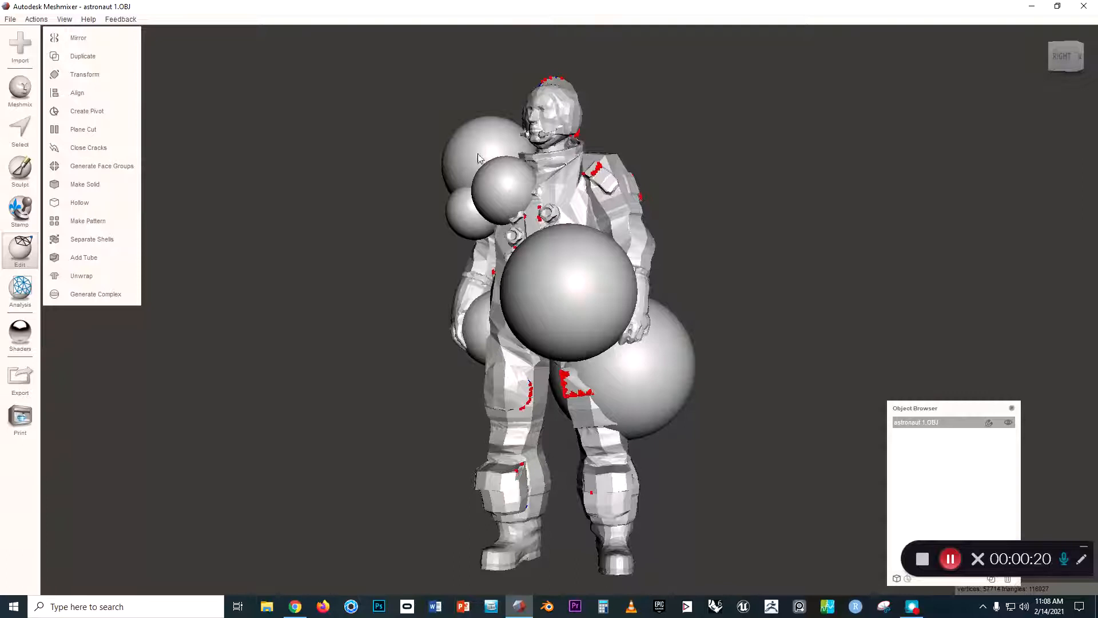
right_click_drag(485, 170, 544, 239)
right_click_drag(451, 236, 491, 212)
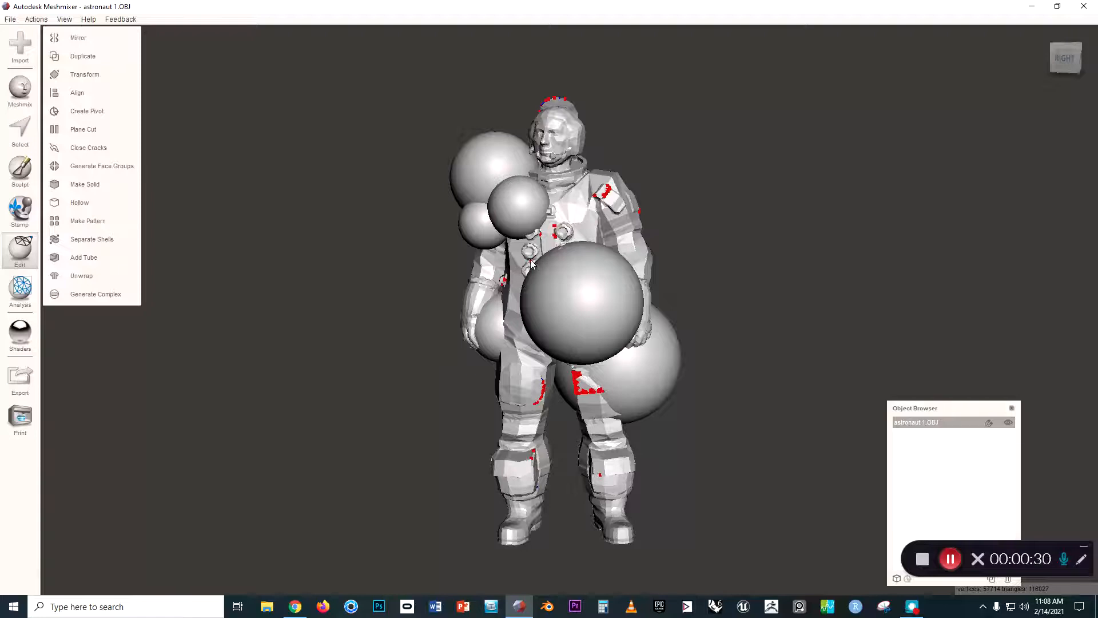
scroll(495, 255, "up", 2)
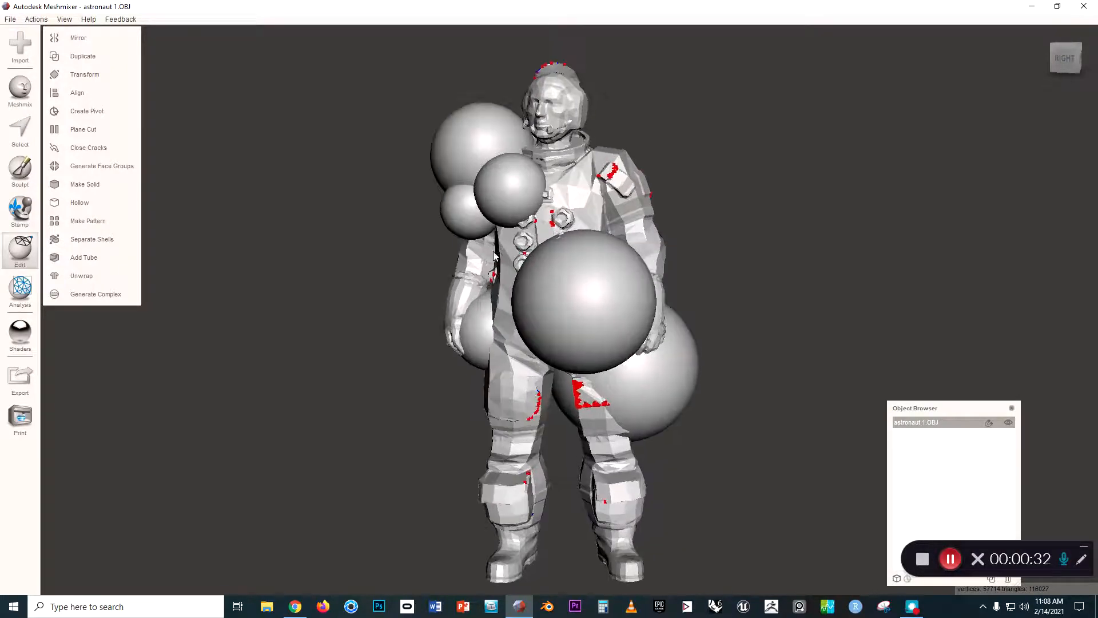
right_click_drag(565, 207, 523, 226)
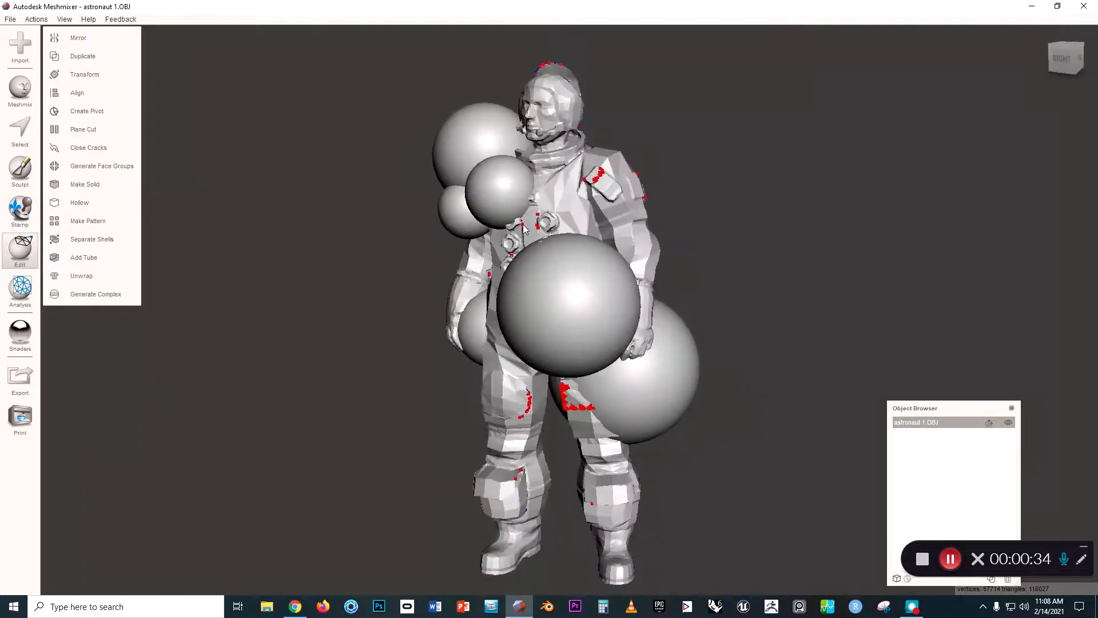
left_click(20, 89)
left_click_drag(75, 155, 496, 260)
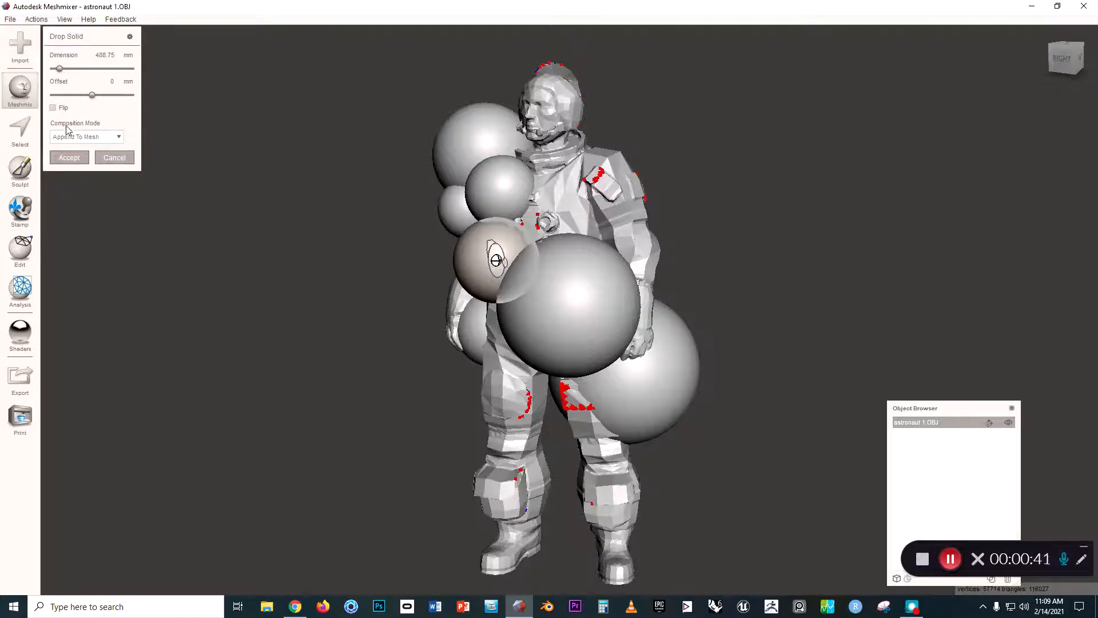
left_click(84, 140)
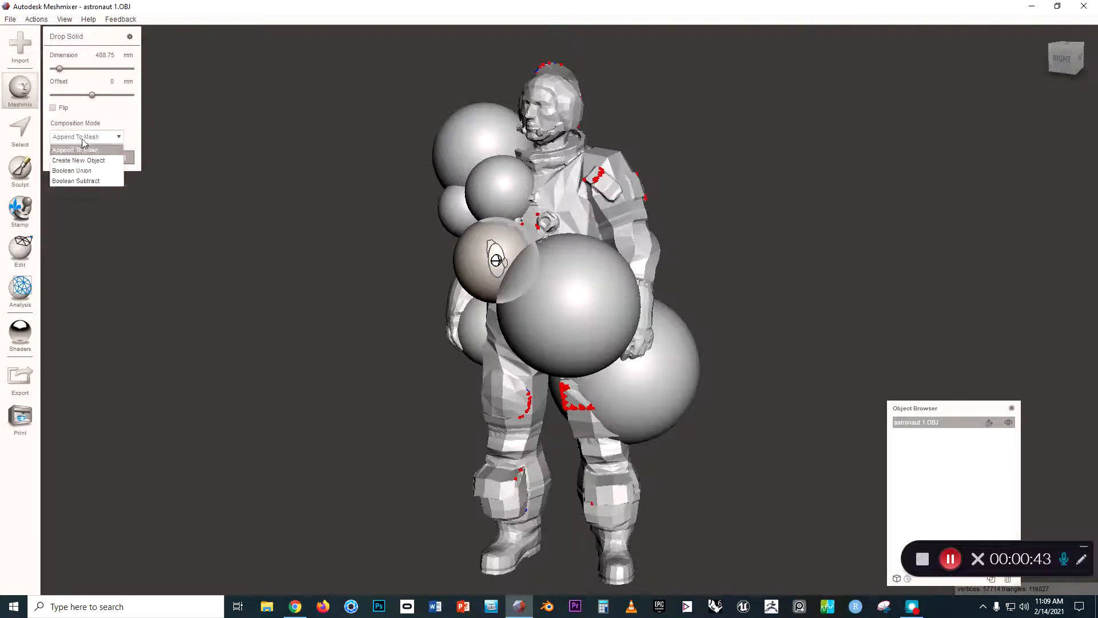
left_click(87, 171)
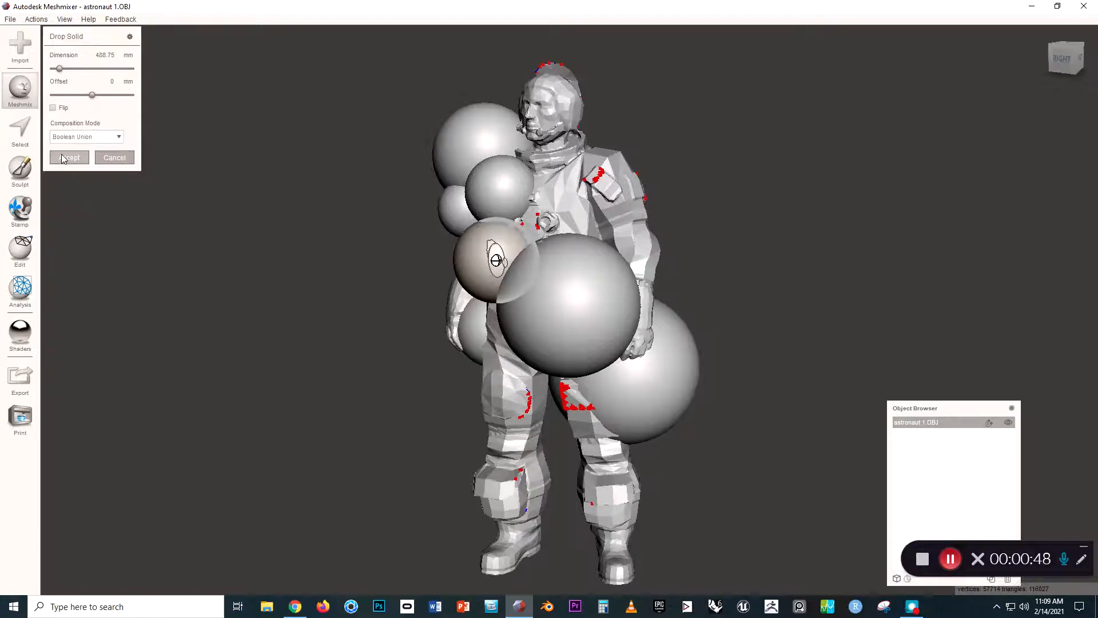
left_click(67, 163)
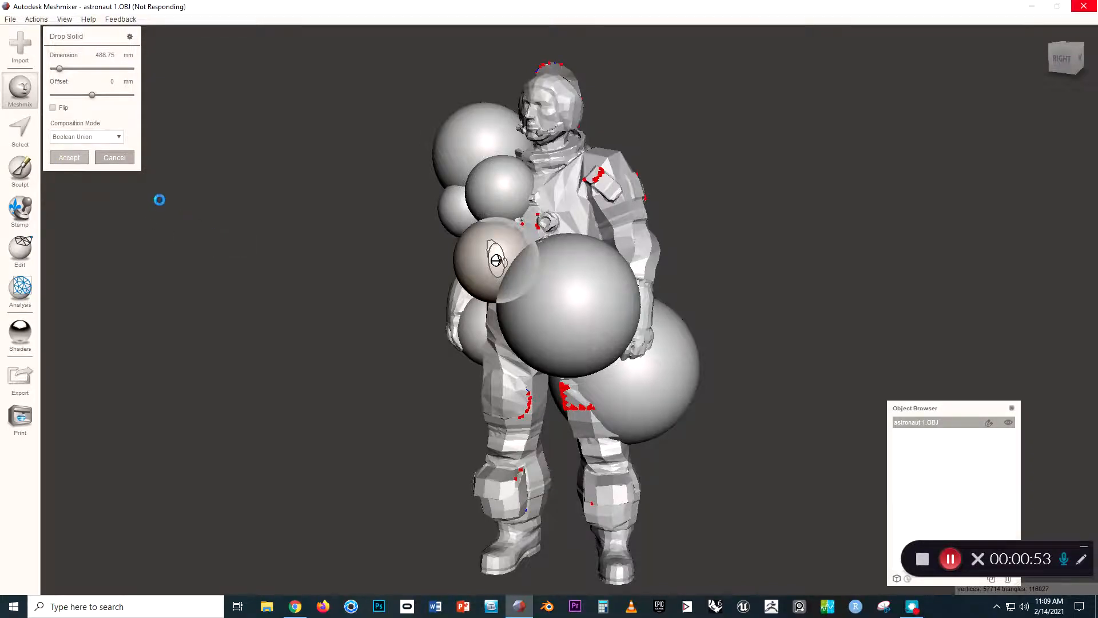
- Hide the astronaut mesh to inspect how the spheres overlap the body in the ghosted view, and show it again
right_click_drag(204, 244, 382, 250)
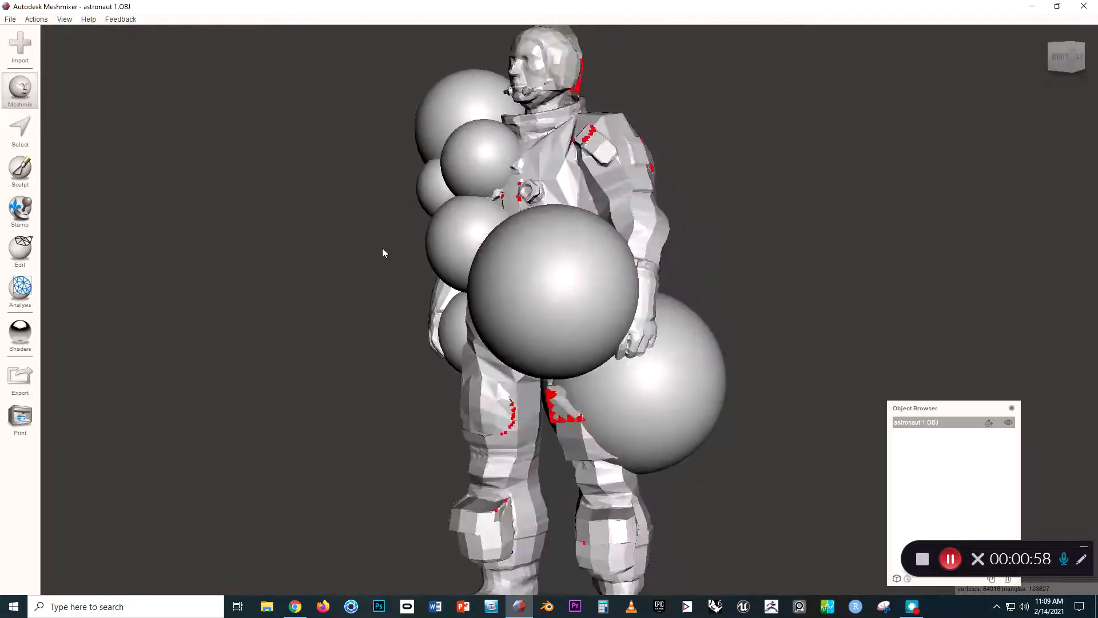
key("v")
right_click_drag(451, 261, 554, 255)
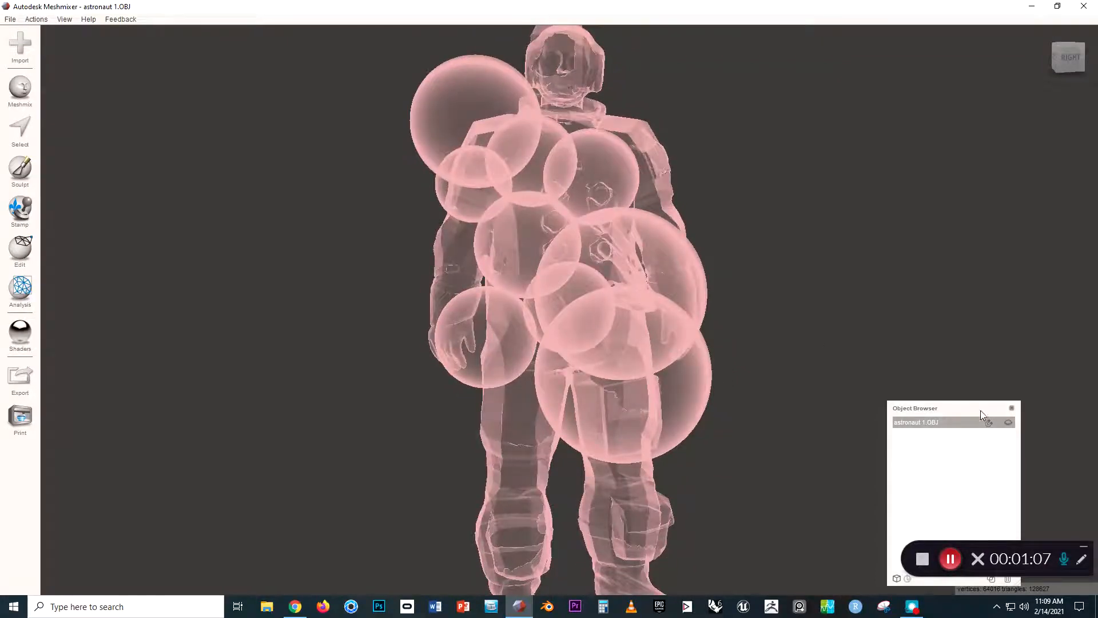
left_click(1008, 422)
- Add another 488.75 mm sphere to the astronaut's right calf using Boolean Union
mouse_move(441, 338)
right_mouse_down()
mouse_move(510, 311)
mouse_move(527, 286)
mouse_move(469, 263)
right_mouse_up()
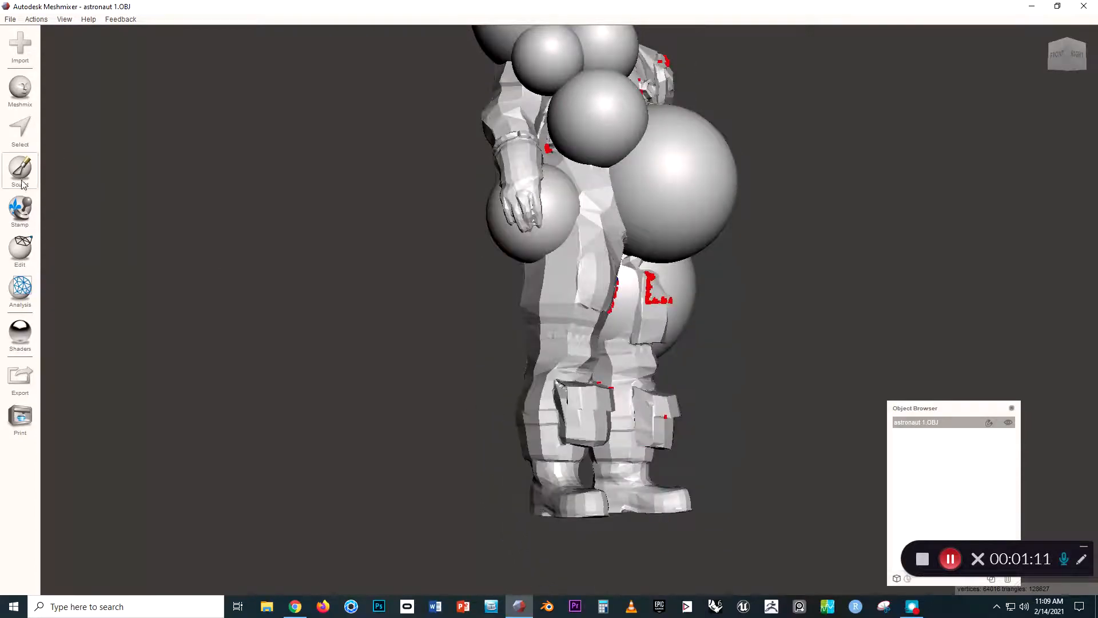
left_click(25, 88)
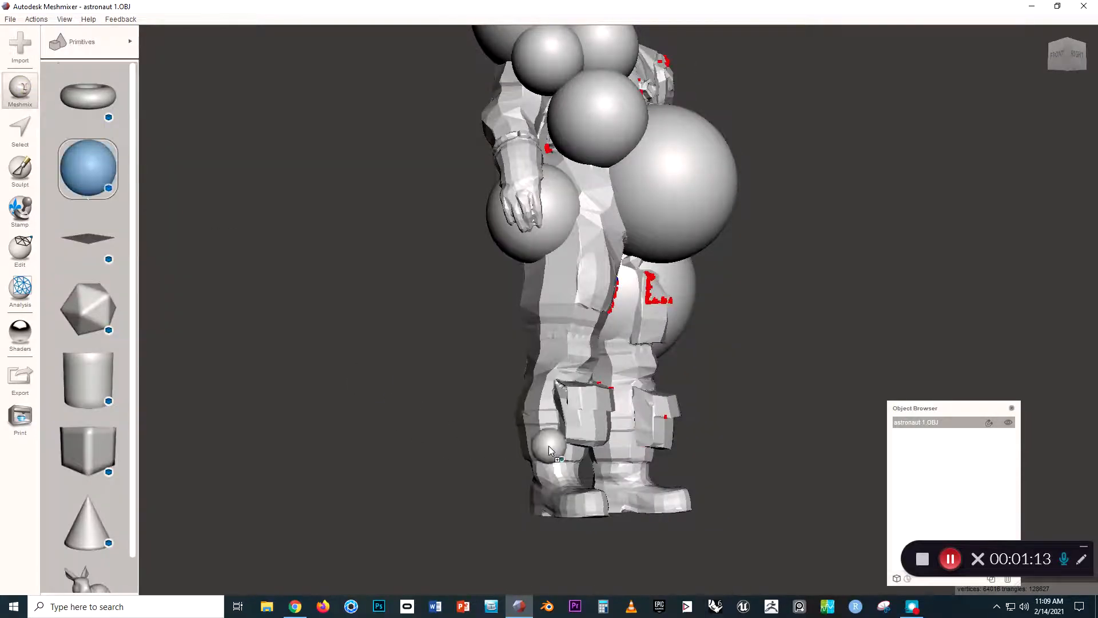
left_click_drag(529, 446, 530, 448)
right_click_drag(530, 447, 255, 236)
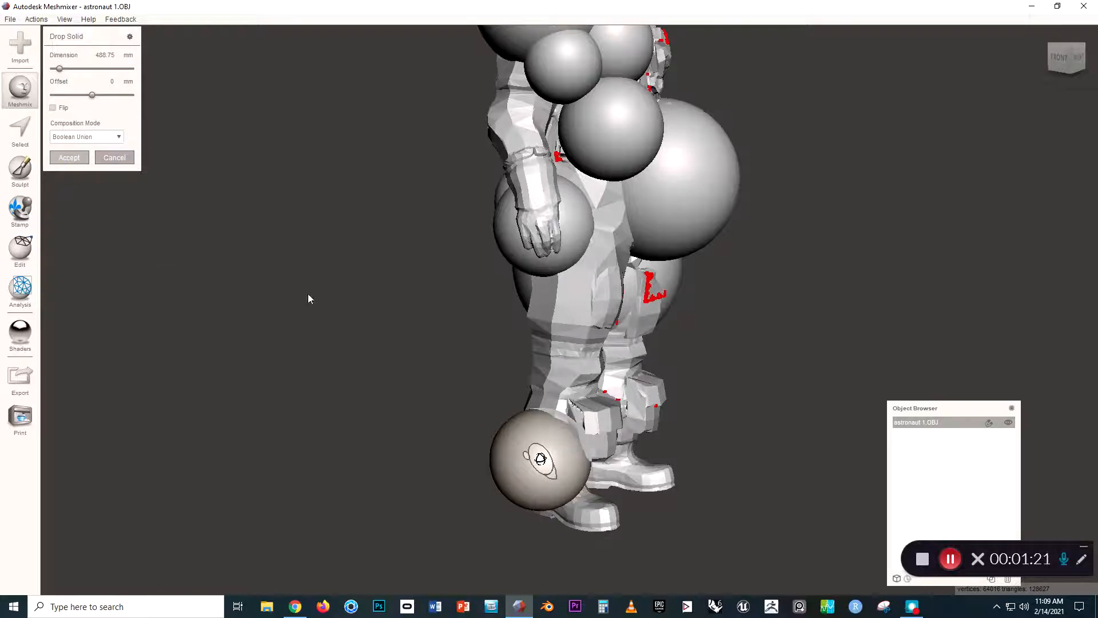
right_click_drag(534, 368, 489, 398)
scroll(513, 428, "up", 2)
middle_click_drag(513, 428, 474, 359)
scroll(474, 359, "up", 1)
- Hide the mesh to compare the interior overlap of the calf sphere with the other spheres, and make it visible again
key("h")
right_click_drag(443, 364, 418, 336)
scroll(503, 375, "up", 2)
right_click_drag(437, 448, 373, 329)
right_click_drag(408, 422, 414, 236)
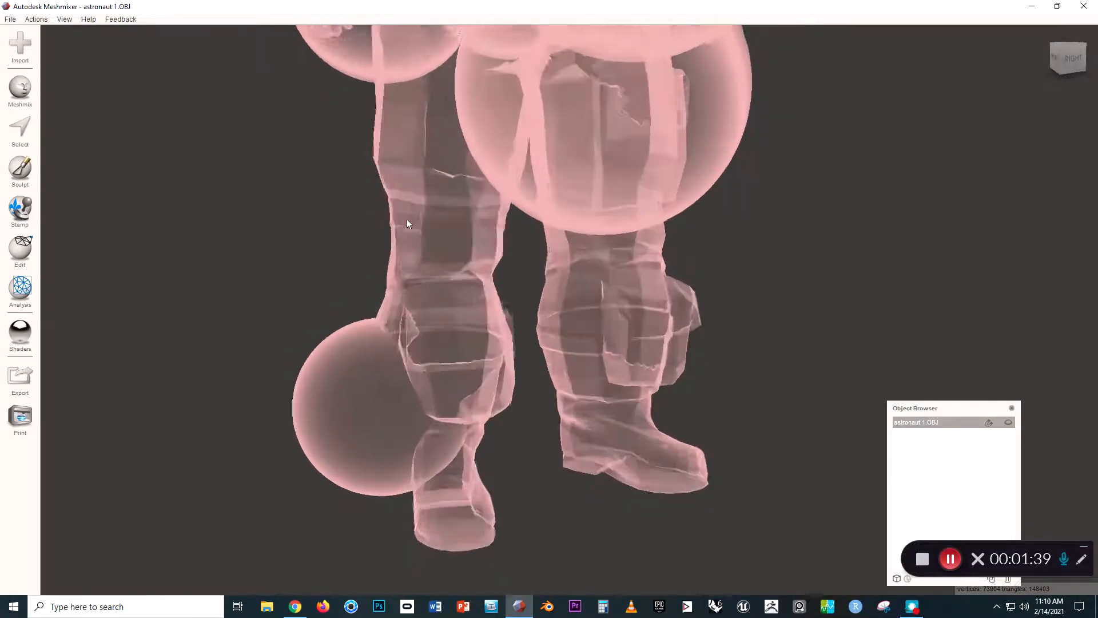
scroll(395, 197, "down", 3)
middle_click_drag(394, 198, 331, 284)
right_click_drag(333, 288, 461, 362)
right_click_drag(550, 352, 547, 376)
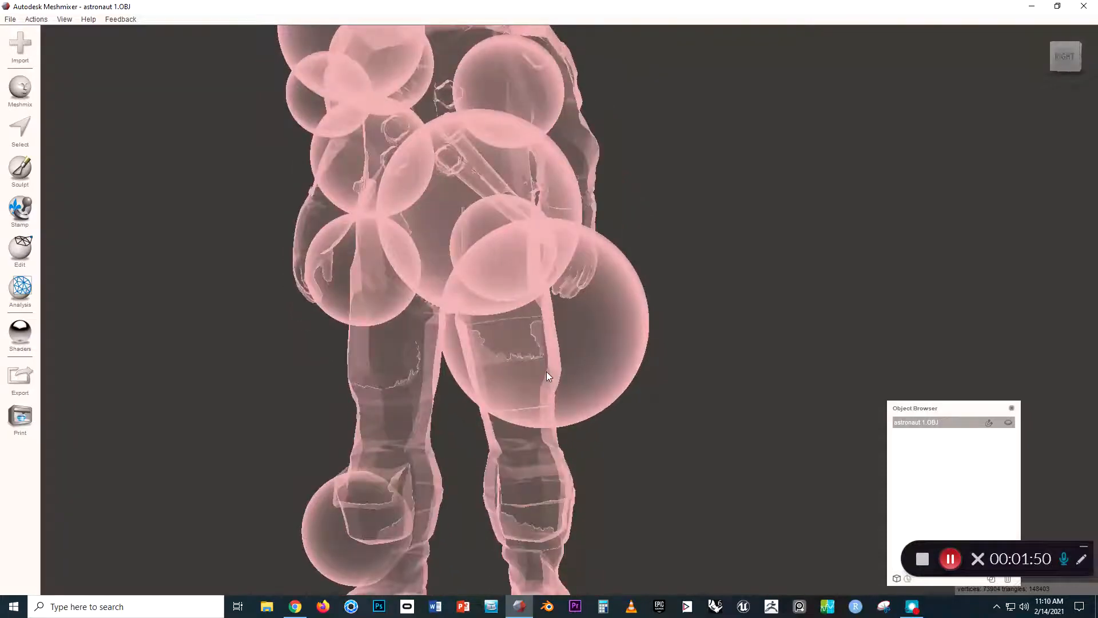
left_click(1008, 423)
- Separate the astronaut mesh into its individual shells
right_click_drag(393, 229, 510, 263)
scroll(483, 262, "down", 2)
middle_click_drag(482, 262, 495, 280)
mouse_move(495, 280)
right_mouse_down()
mouse_move(502, 289)
mouse_move(493, 289)
mouse_move(506, 285)
right_mouse_up()
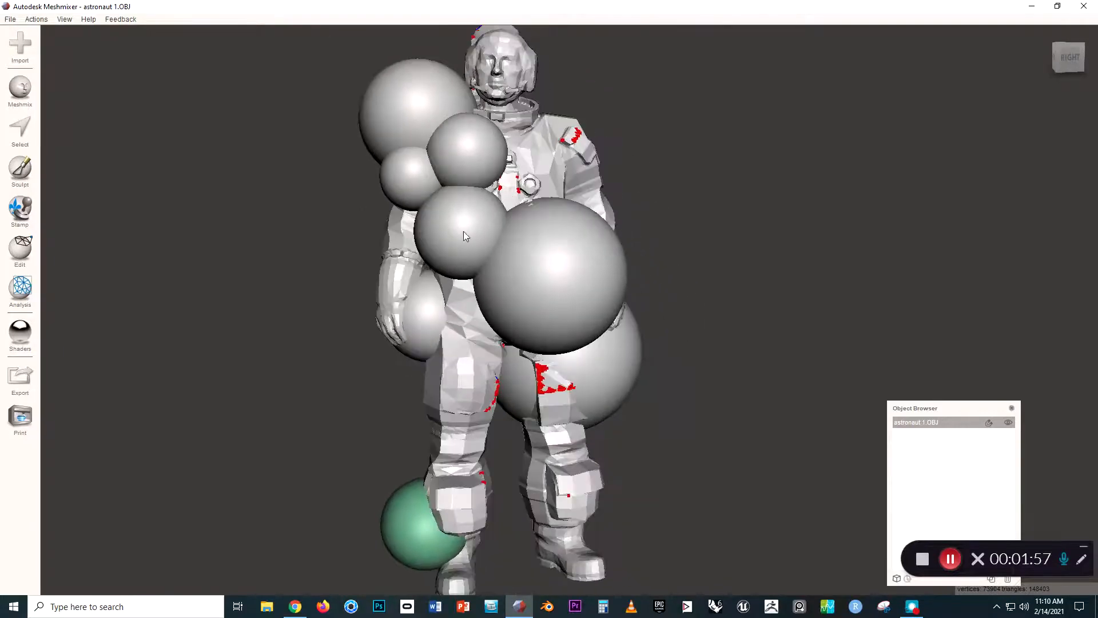
left_click(10, 19)
mouse_move(36, 18)
left_click(154, 152)
left_click(21, 251)
left_click(83, 240)
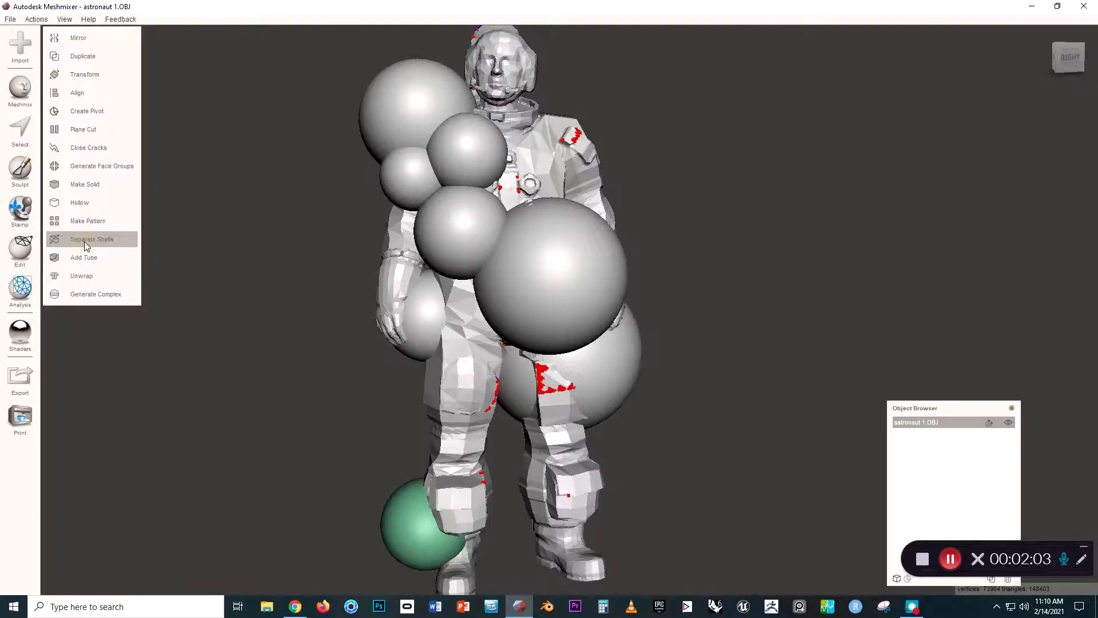
- Select the spheres around the hand, hip, chest and shoulder one by one to examine which shell each belongs to
right_click_drag(464, 310, 506, 351)
left_click(511, 356)
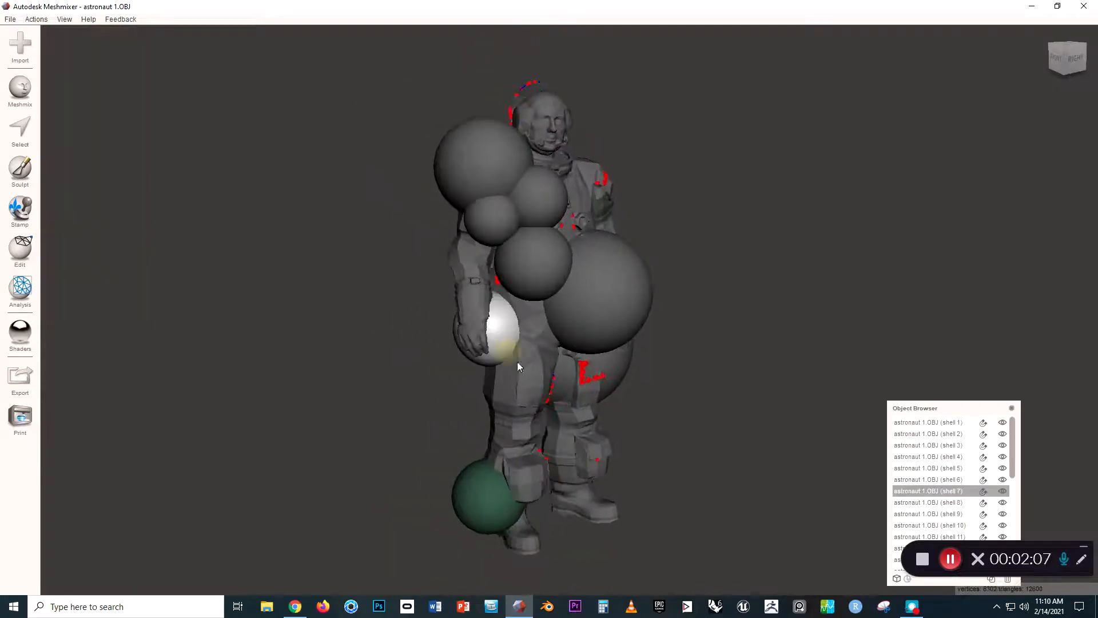
left_click(524, 370)
left_click(592, 319)
left_click(527, 254)
left_click(539, 190)
left_click(487, 157)
left_click(490, 229)
right_click_drag(489, 230, 453, 230)
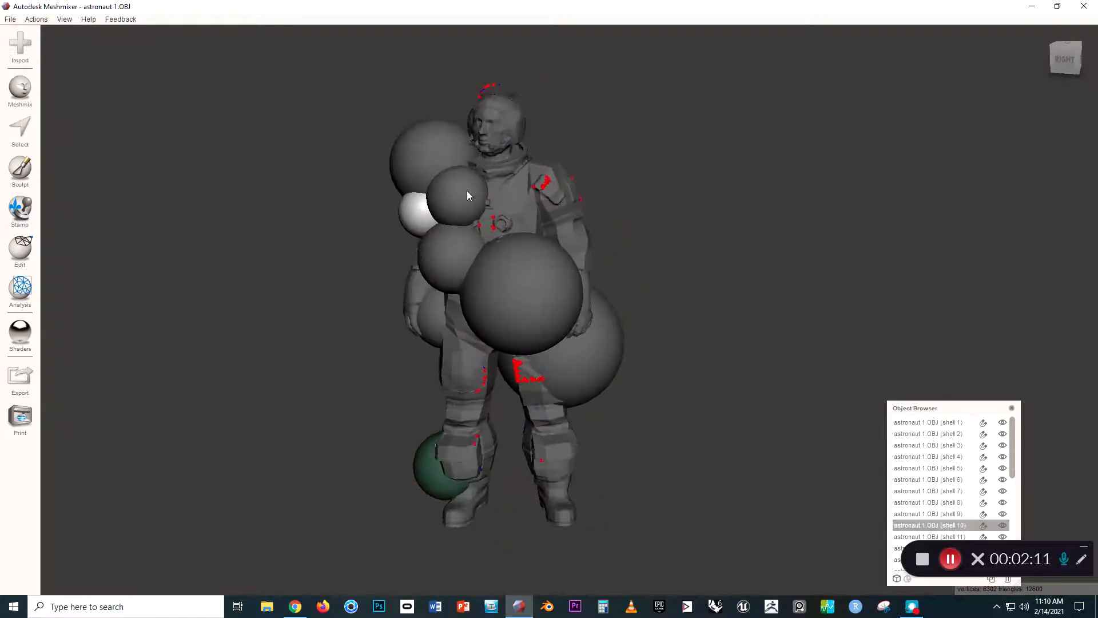
left_click(467, 191)
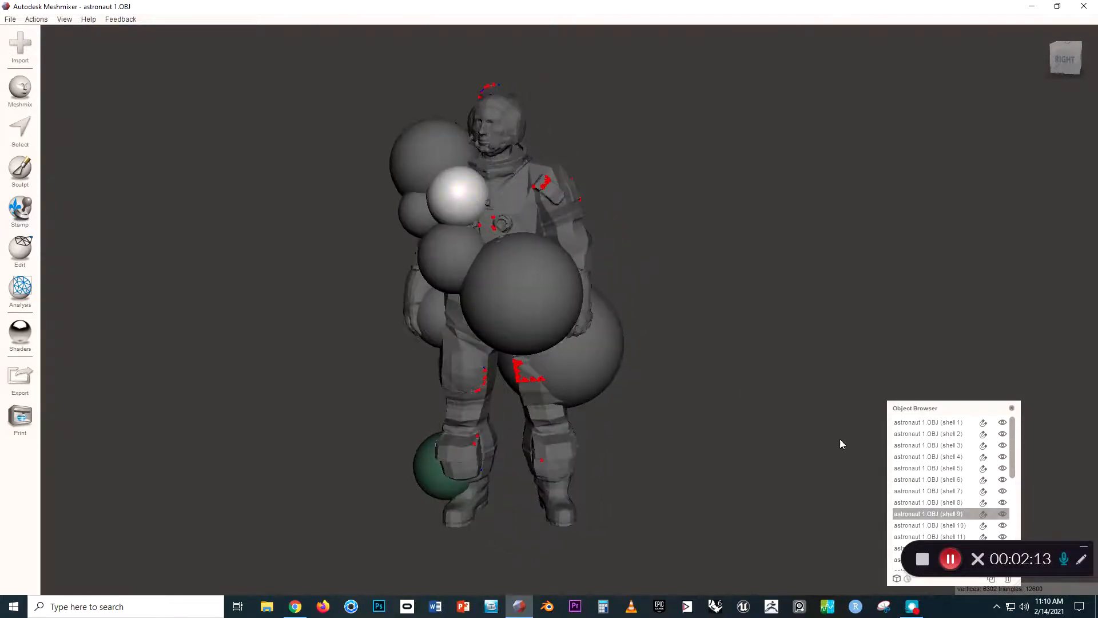
- Select the astronaut's body, the upper spheres and the calf sphere to check which of them share the body's shell
right_click_drag(599, 251, 553, 238)
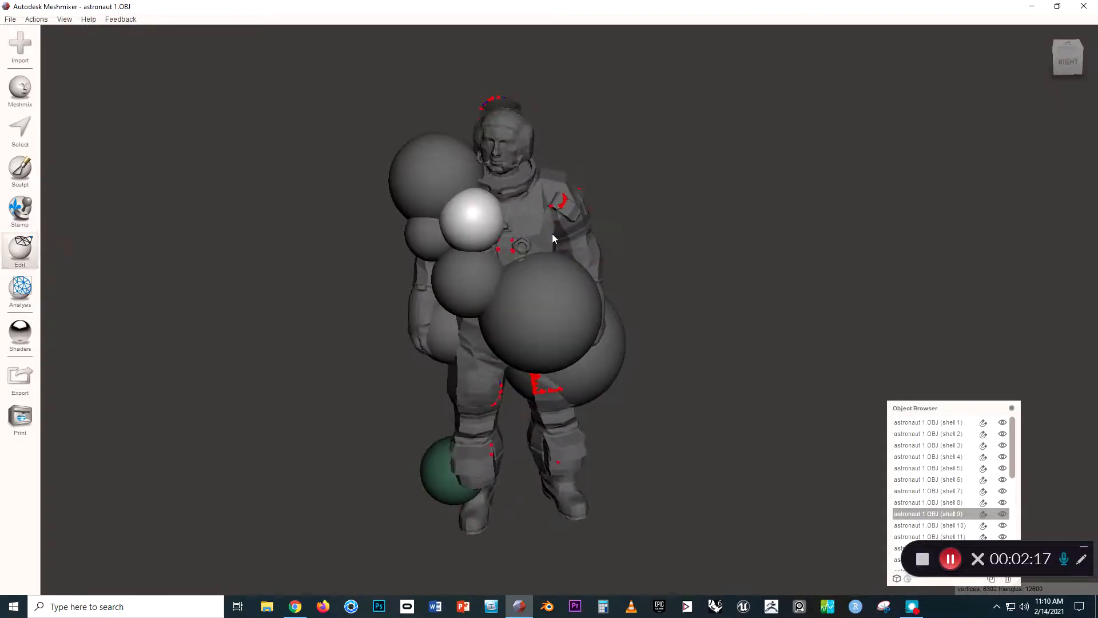
left_click(552, 238)
right_click_drag(569, 163, 553, 238)
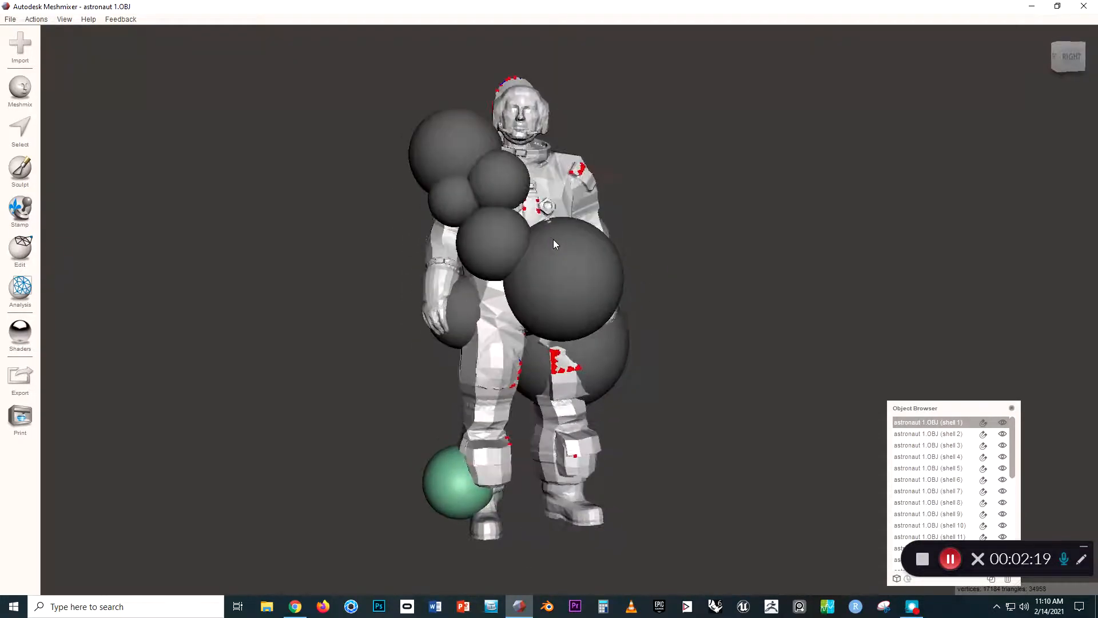
left_click(502, 192)
left_click(459, 154)
left_click(450, 206)
left_click(486, 242)
right_click_drag(571, 283, 484, 466)
left_click(455, 484)
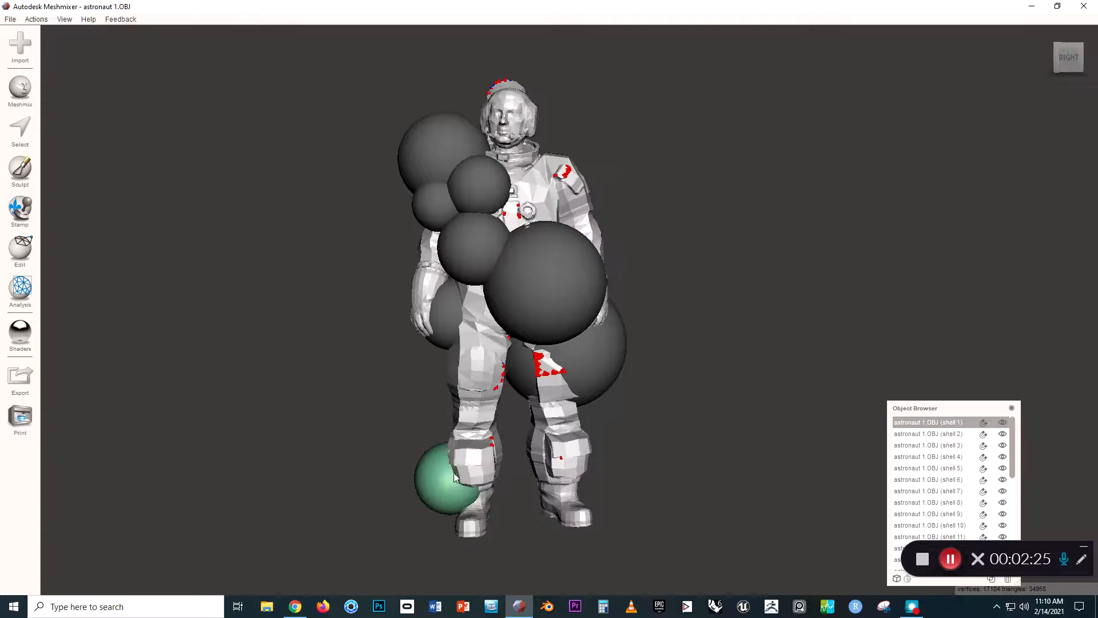
- Compare the shells of the abdomen and chest spheres with the shell containing the calf sphere
left_click(469, 231)
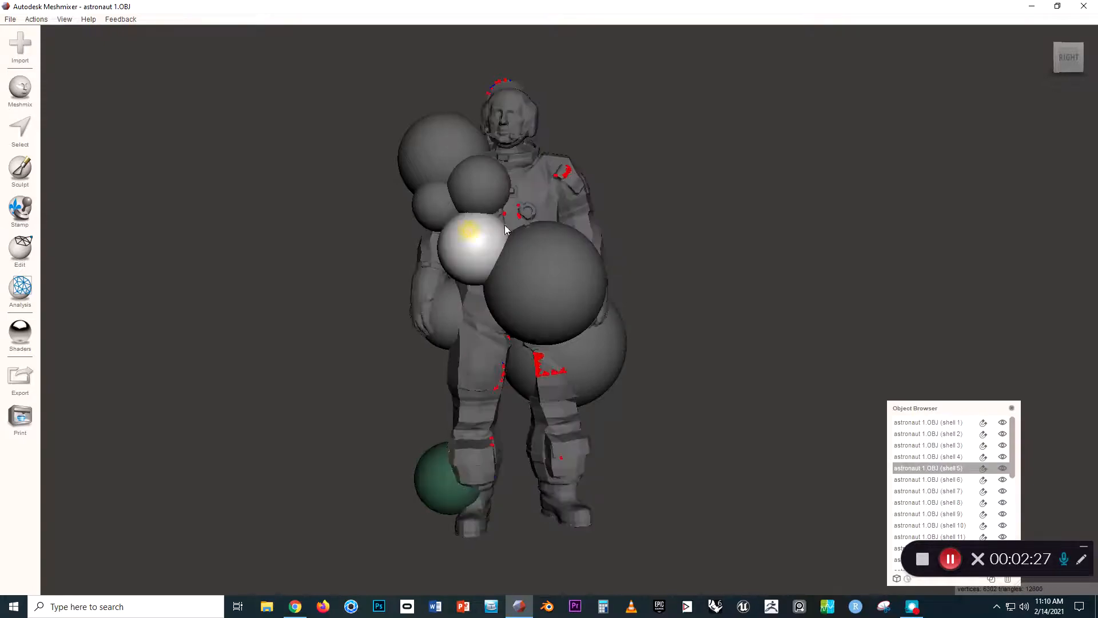
left_click(497, 167)
scroll(491, 180, "up", 2)
middle_click_drag(503, 179, 544, 253)
right_click_drag(545, 252, 516, 280)
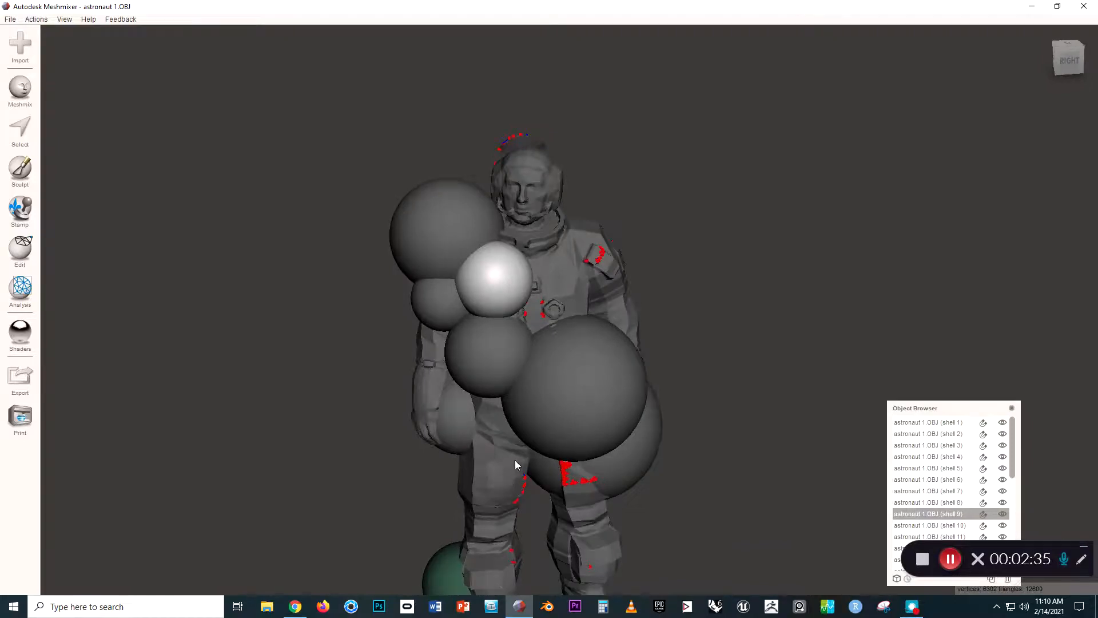
middle_click_drag(514, 461, 531, 406)
left_click(494, 504)
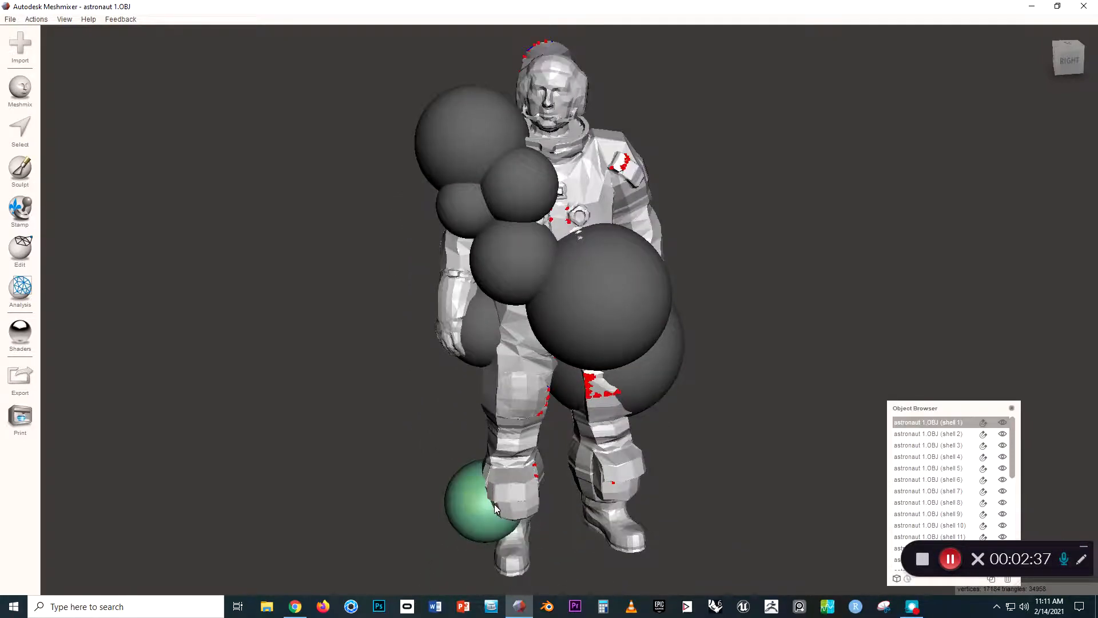
left_click(558, 270)
left_click(524, 263)
left_click(527, 197)
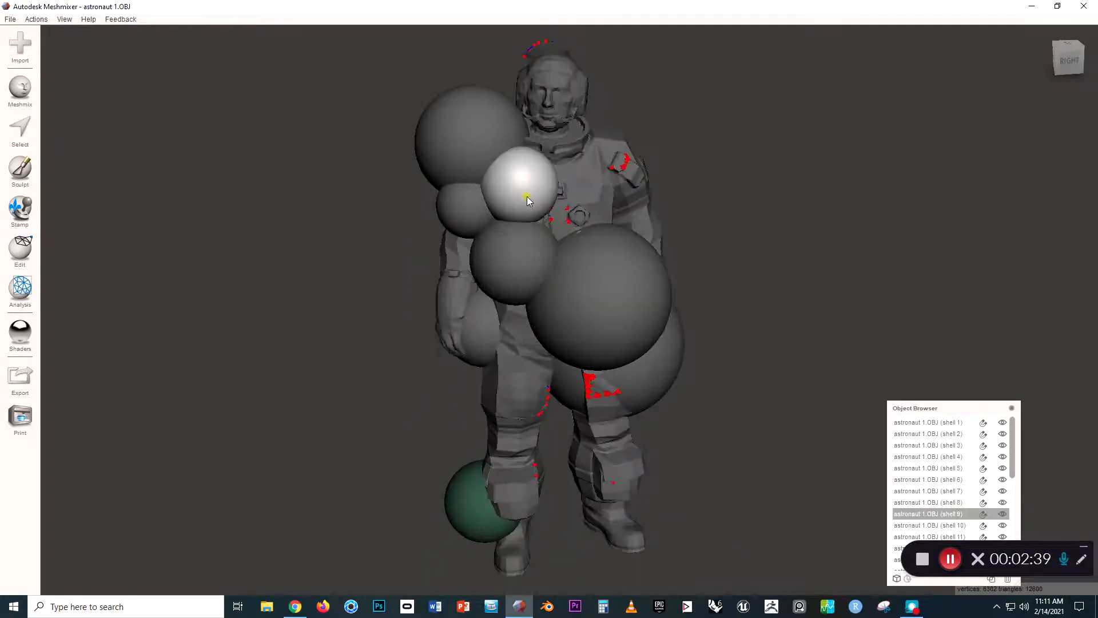
- Add the spheres at the abdomen, chest, shoulder and hips to the current selection
mouse_move(720, 210)
right_mouse_down()
mouse_move(655, 202)
mouse_move(703, 209)
right_mouse_up()
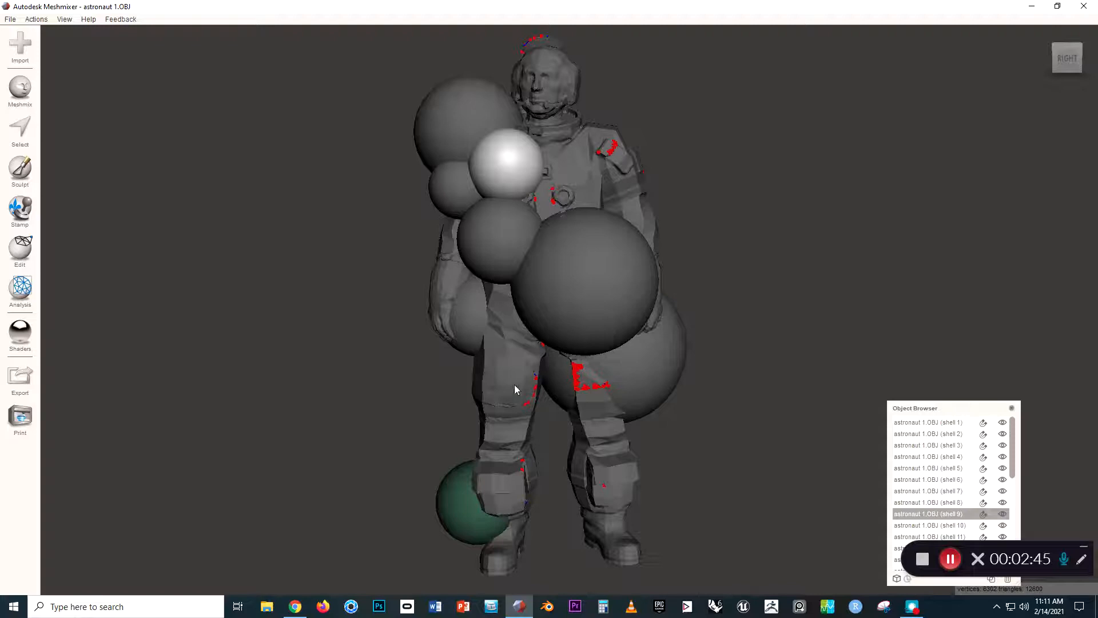
right_click_drag(617, 298, 563, 308)
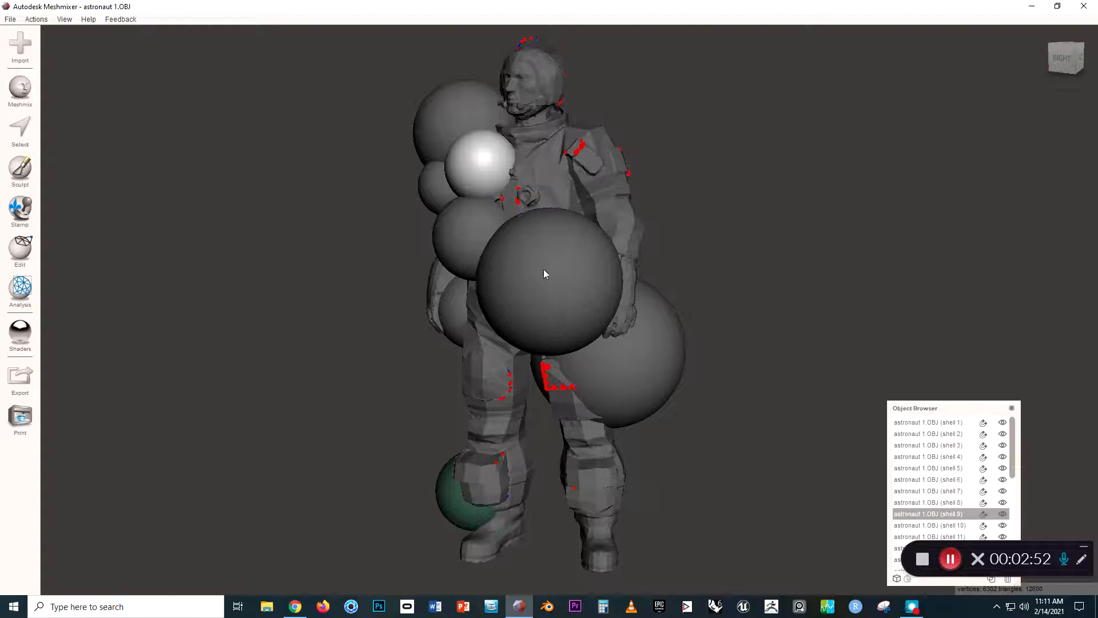
scroll(562, 272, "down", 2)
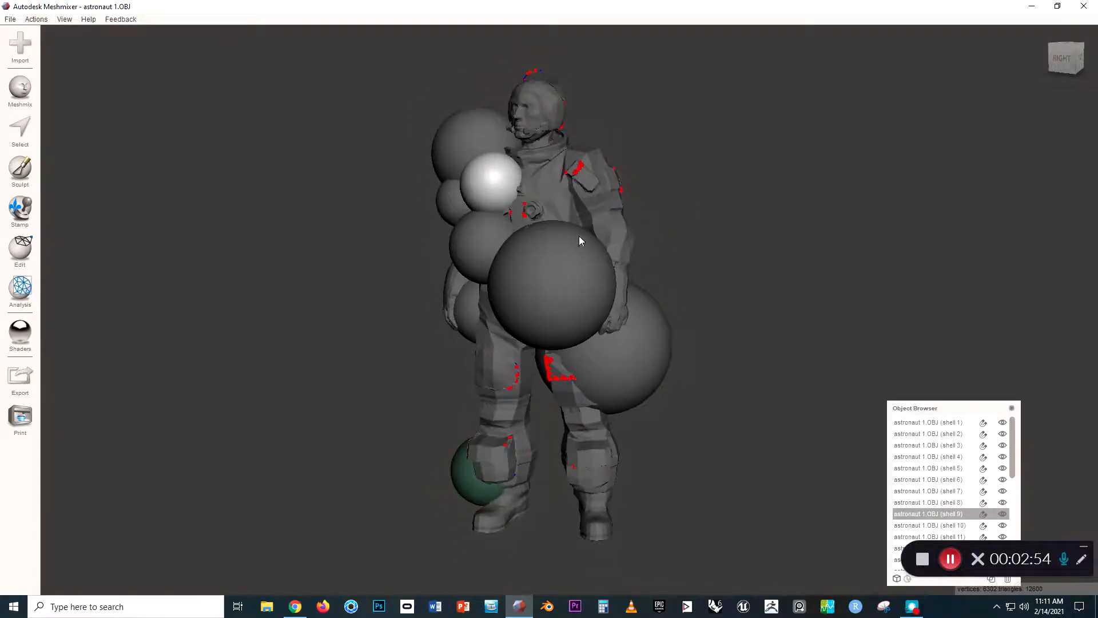
left_click(480, 247, "shift")
left_click(453, 197, "shift")
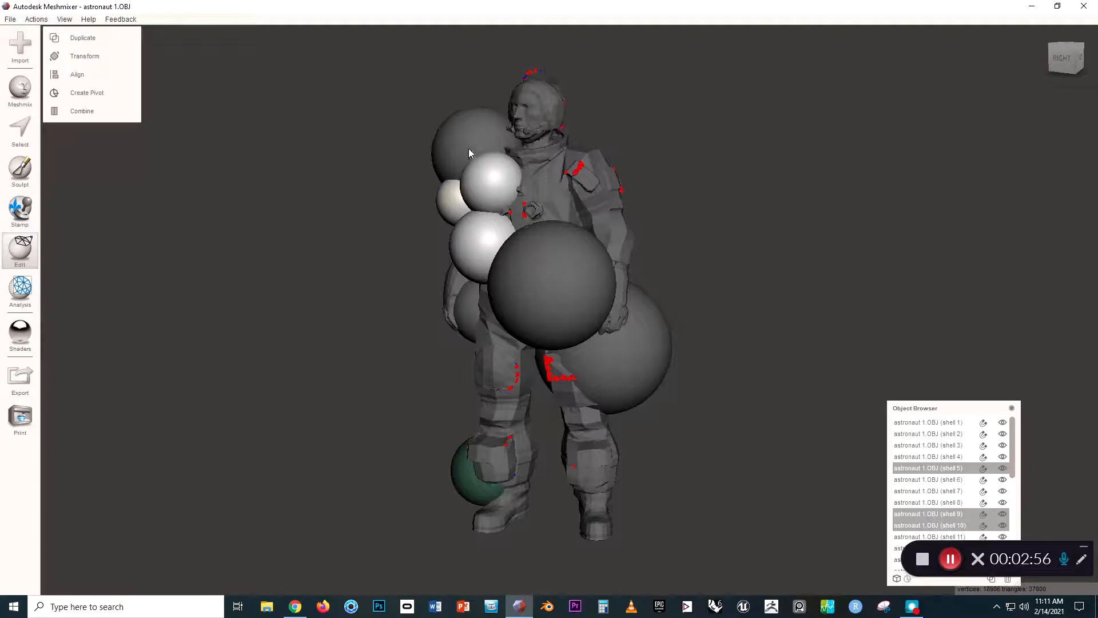
left_click(468, 149, "shift")
left_click(572, 338, "shift")
left_click(635, 366, "shift")
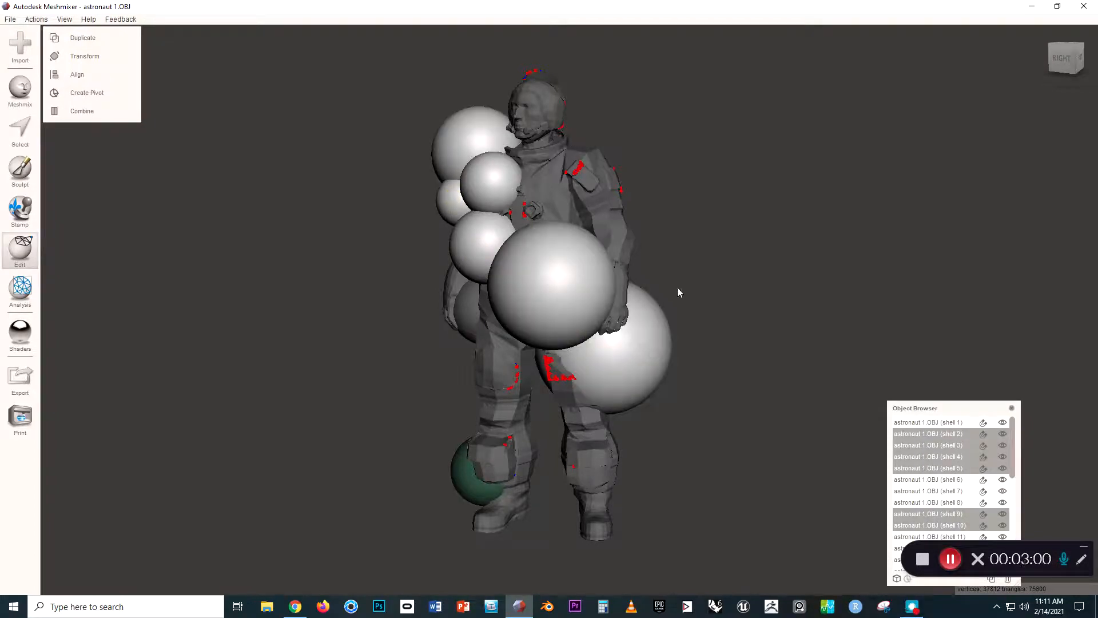
left_click(660, 268)
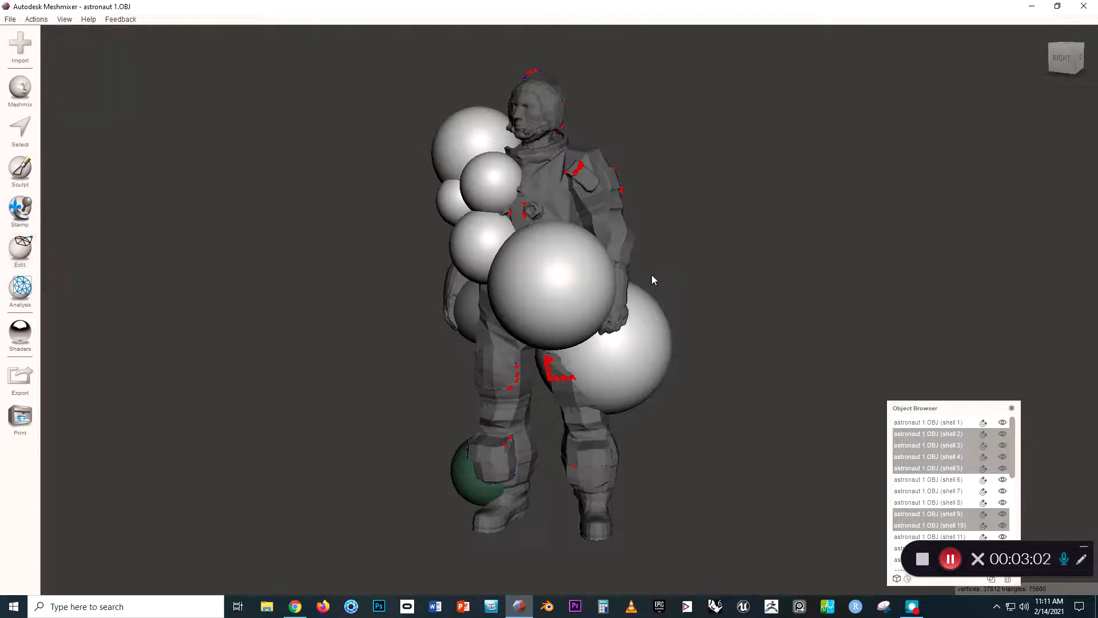
- Add the astronaut's body and the remaining spheres beside the hand and on the back to the selection, and combine all selected shells
mouse_move(658, 248)
right_mouse_down()
mouse_move(696, 267)
mouse_move(659, 246)
right_mouse_up()
left_click(589, 207, "shift")
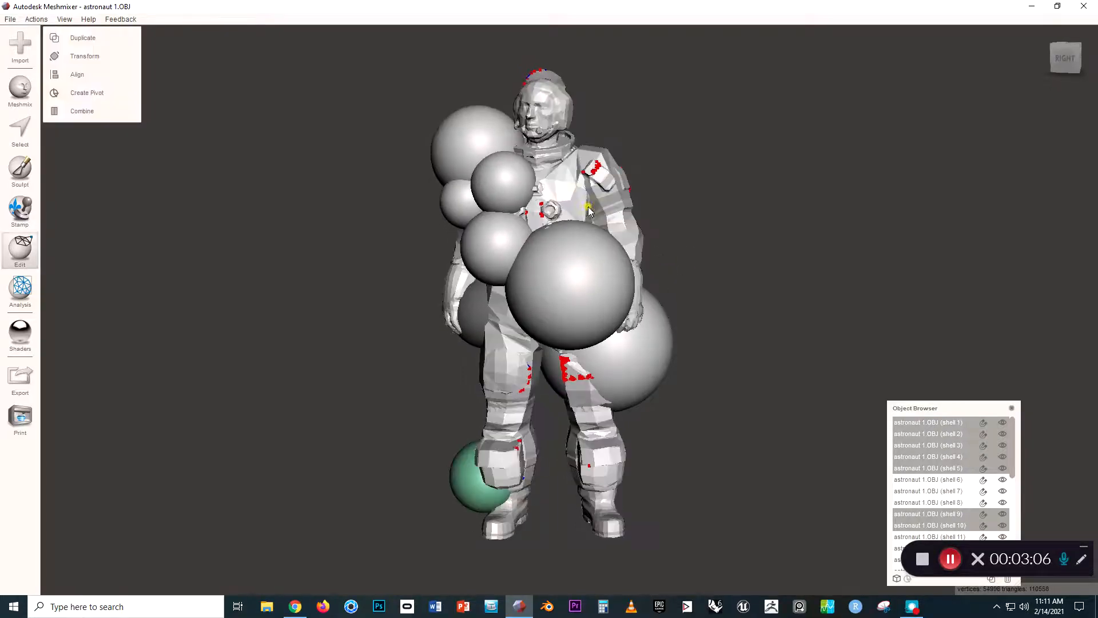
left_click(476, 317, "shift")
right_click_drag(586, 380, 371, 362)
left_click(565, 171, "shift")
left_click(606, 274, "shift")
right_click_drag(607, 274, 420, 270)
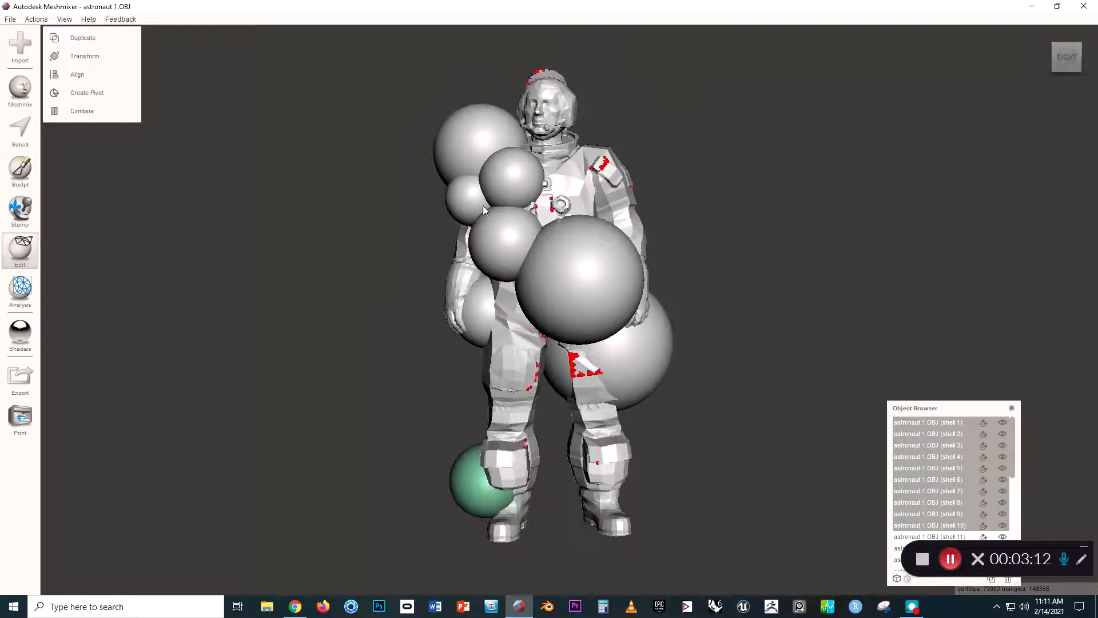
left_click(88, 116)
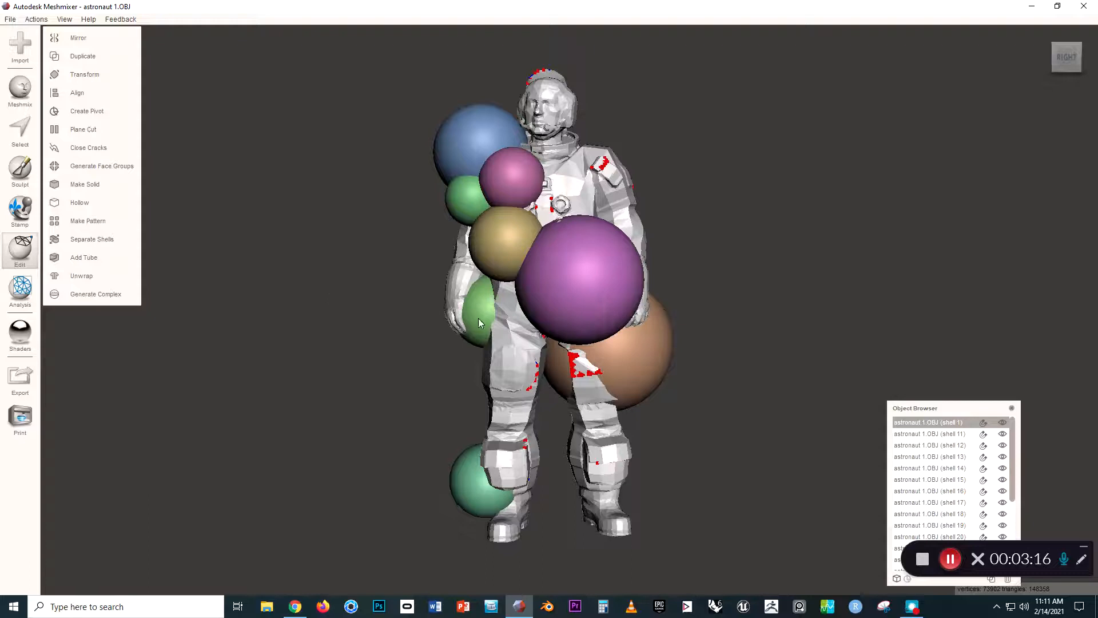
- Examine the highlighted open edges on the combined model's helmet, shoulder pocket, thighs and knees, with the object list moved out of the way
left_click_drag(964, 411, 993, 326)
right_click_drag(830, 337, 605, 269)
scroll(605, 269, "up", 3)
right_click_drag(645, 134, 541, 255)
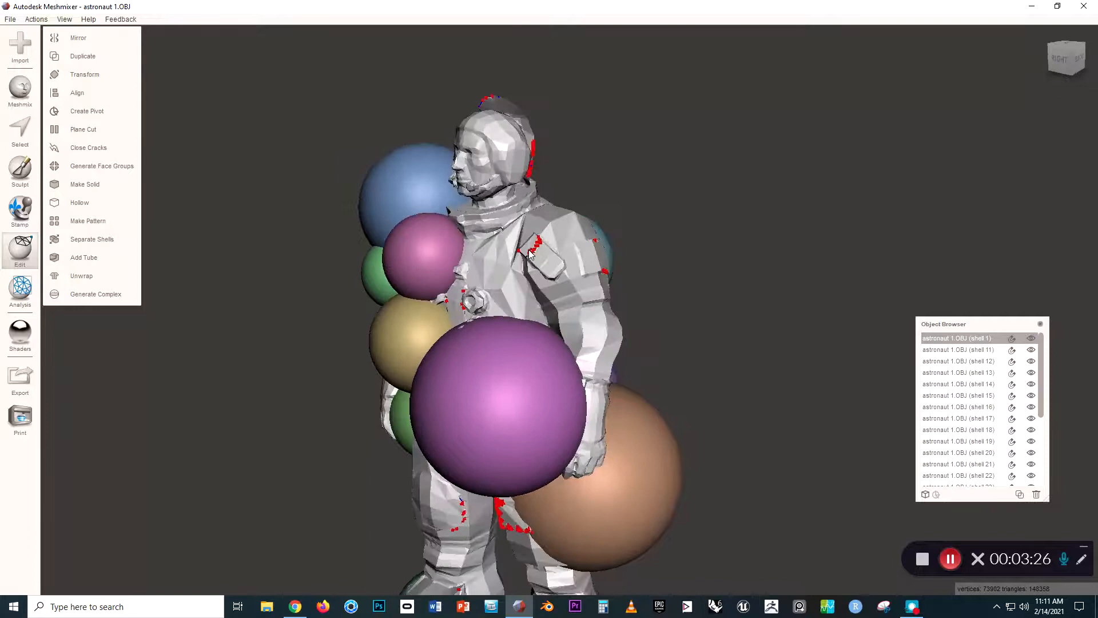
scroll(538, 255, "up", 1)
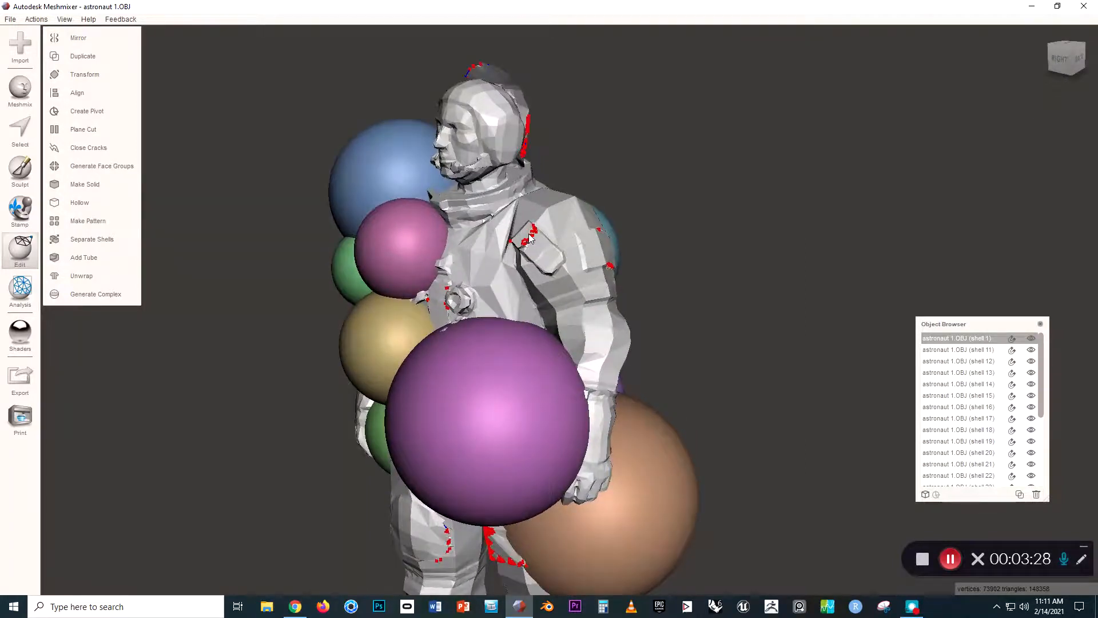
right_click_drag(533, 133, 630, 137)
scroll(581, 306, "down", 2)
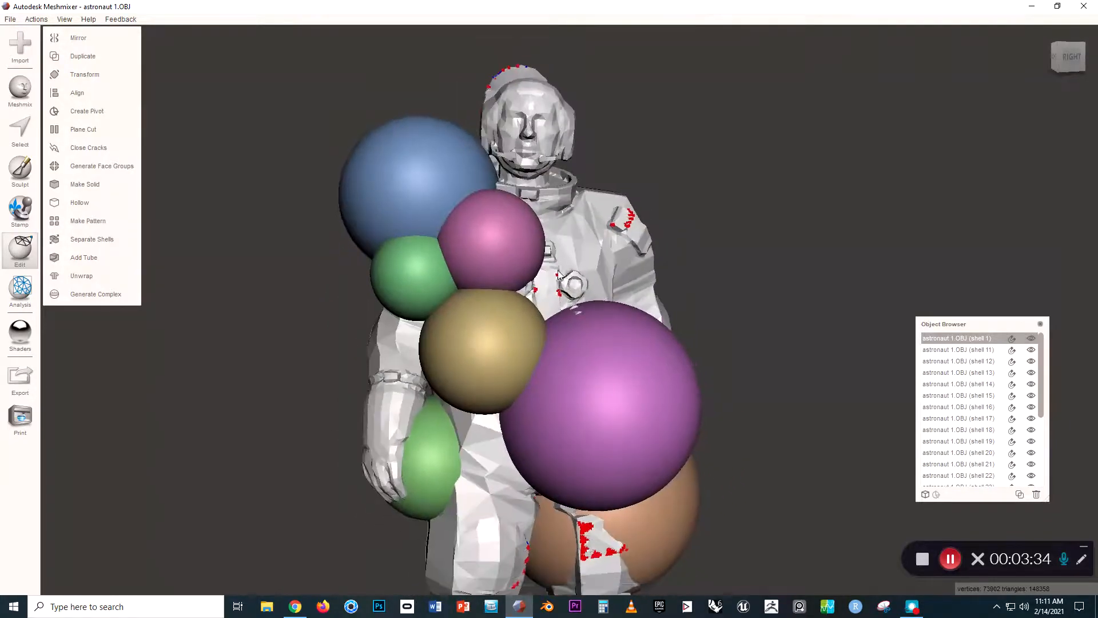
middle_click_drag(587, 301, 654, 212)
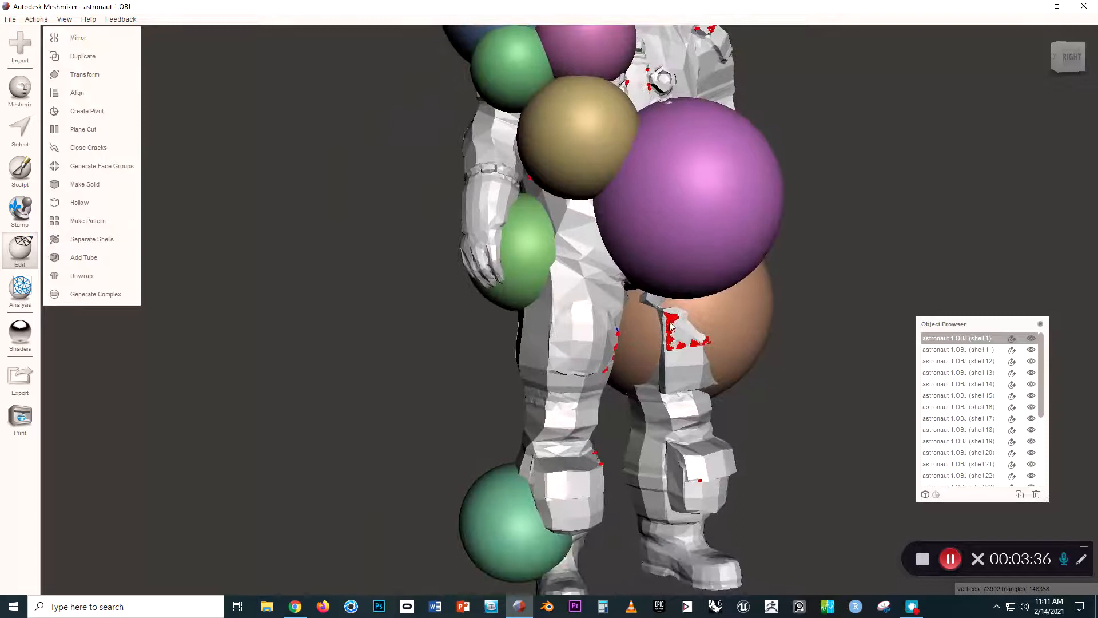
right_click_drag(671, 326, 584, 372)
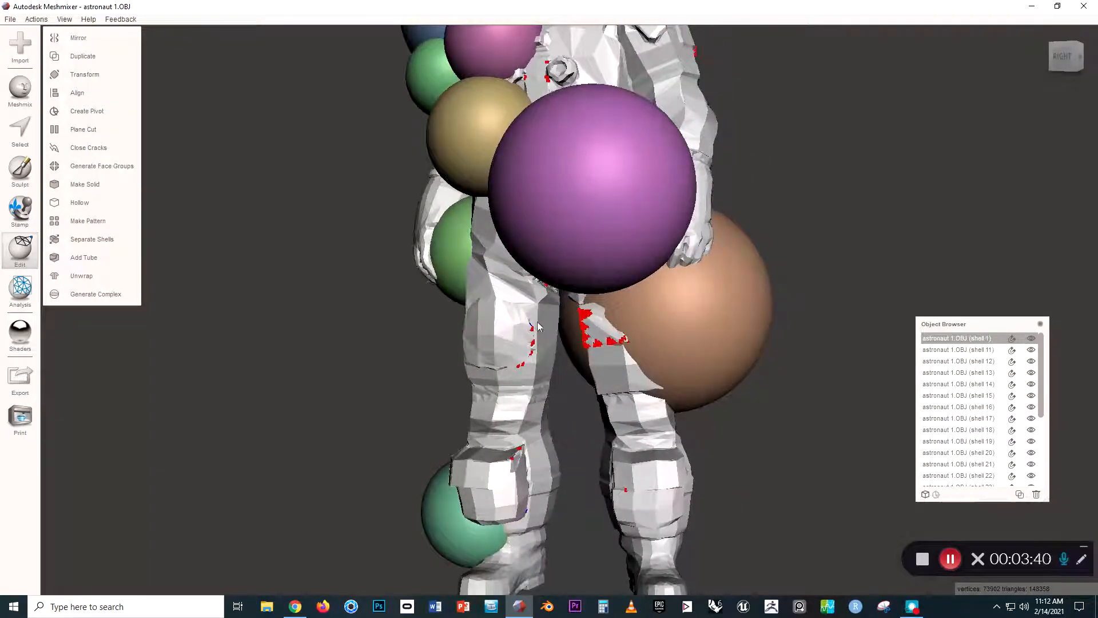
right_click_drag(537, 356, 524, 303)
key("h")
middle_click_drag(545, 268, 558, 265)
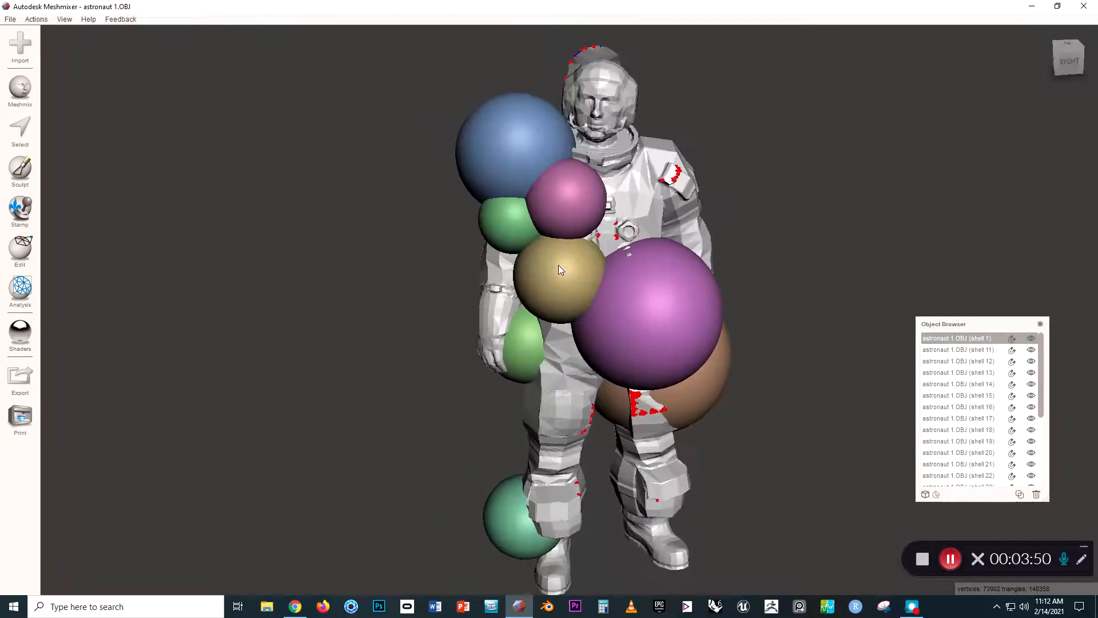
scroll(536, 267, "down", 2)
right_click_drag(425, 304, 421, 270)
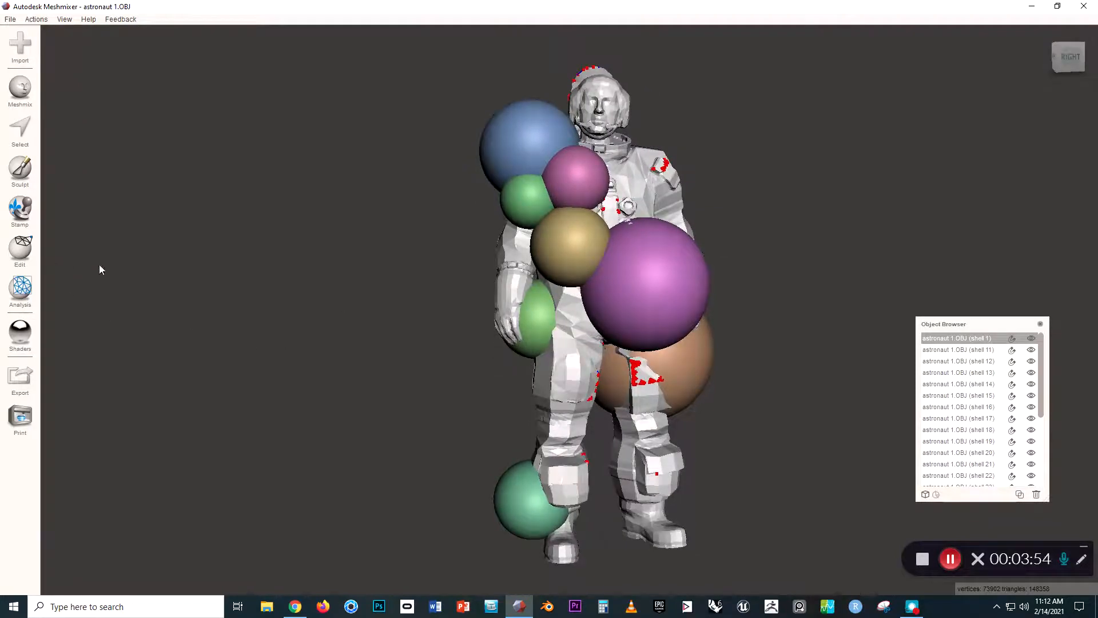
- Start Make Solid on the combined astronaut with the Fast solid type and examine how the spheres blend into the body
left_click(33, 250)
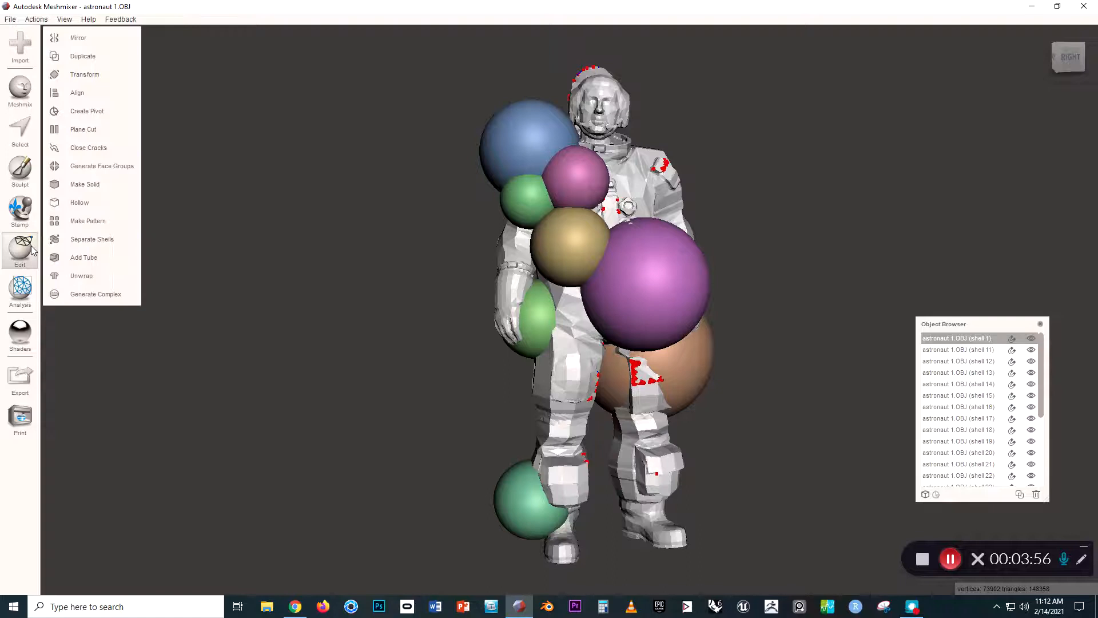
left_click(88, 179)
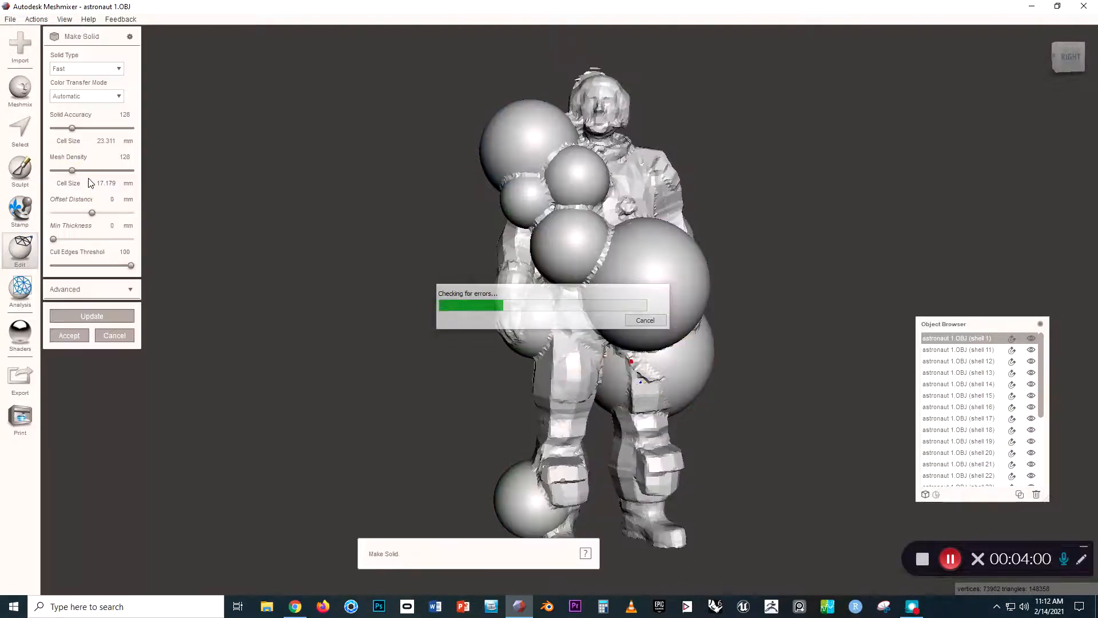
middle_click_drag(451, 184, 396, 187)
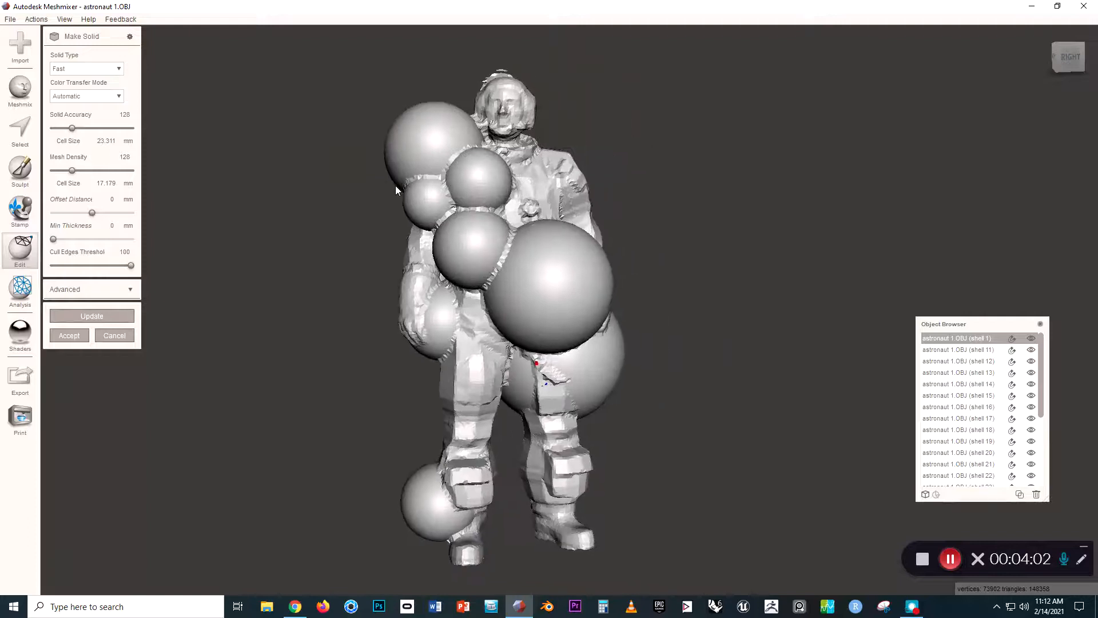
right_click_drag(498, 177, 434, 200)
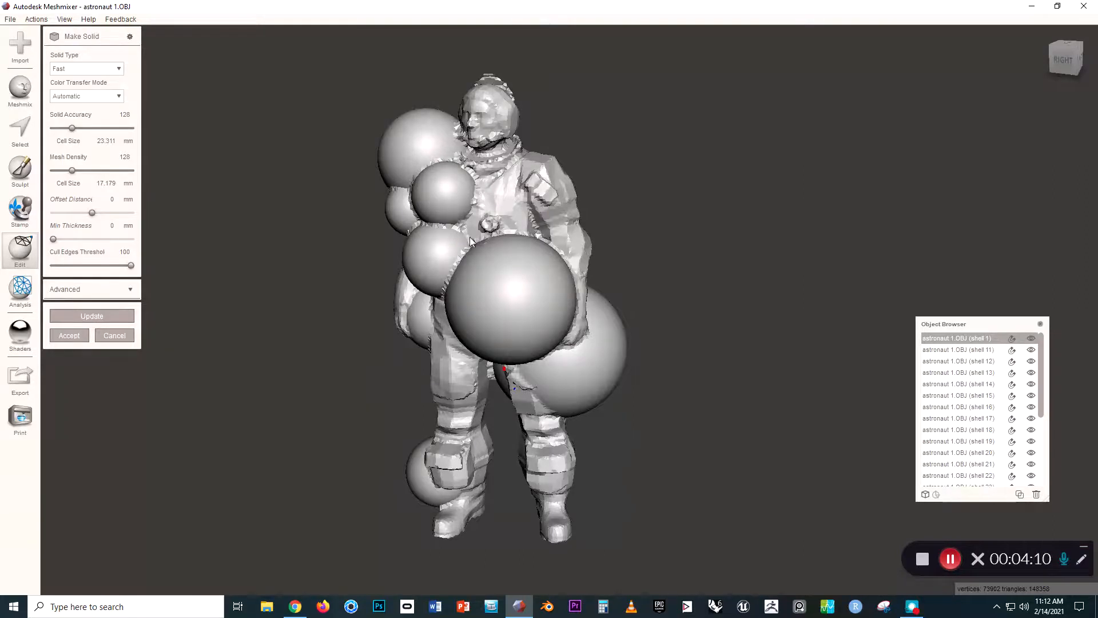
mouse_move(453, 199)
right_mouse_down()
mouse_move(436, 178)
mouse_move(451, 183)
right_mouse_up()
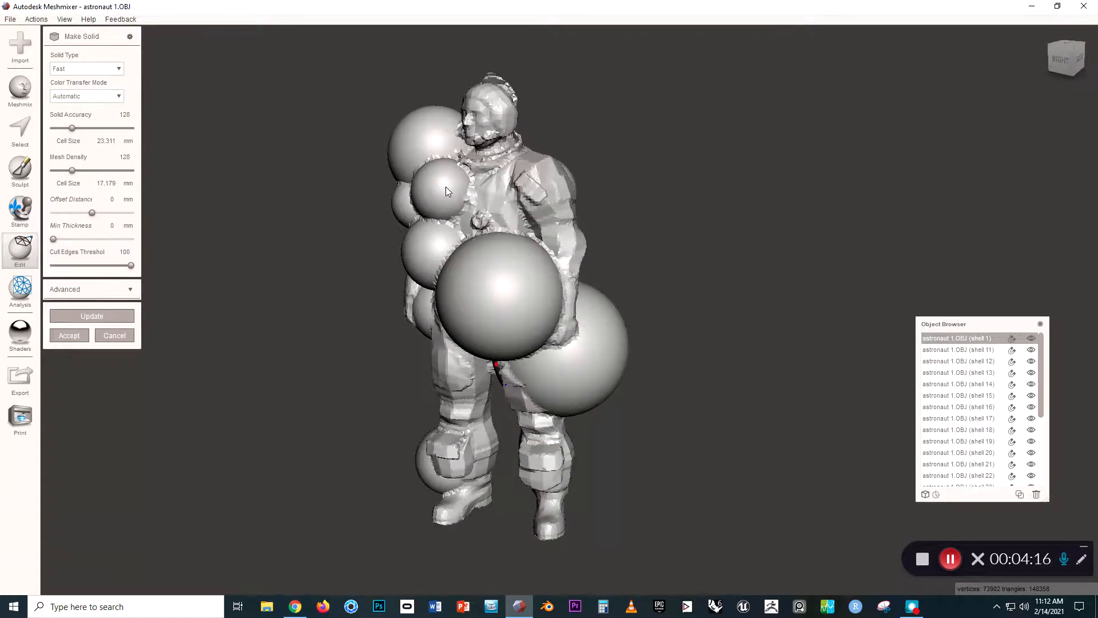
scroll(445, 187, "up", 2)
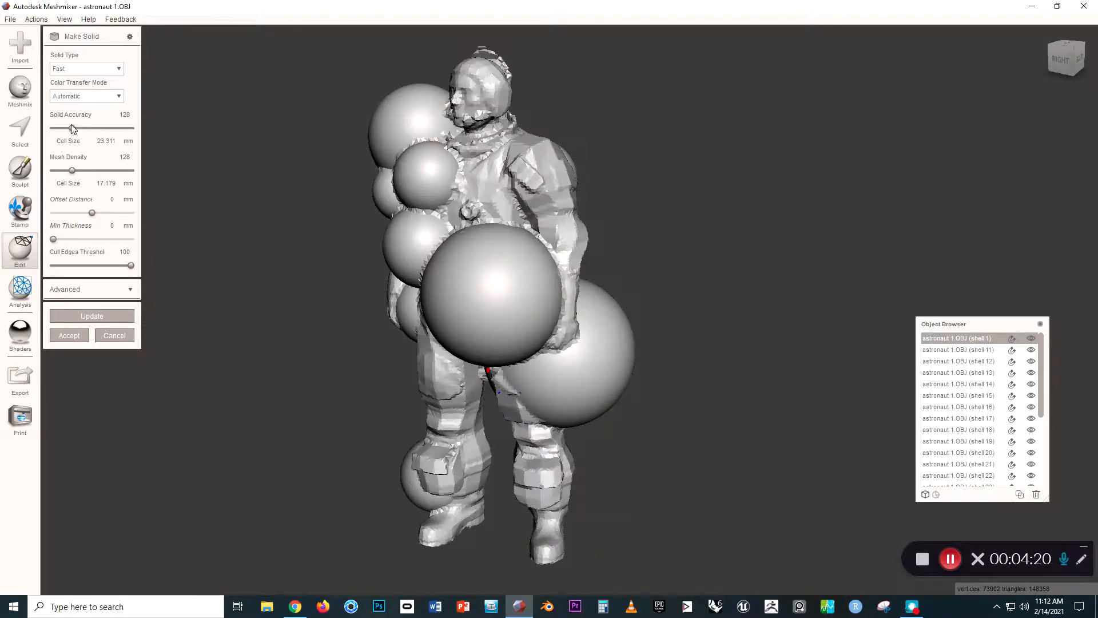
- Set the solid accuracy to 44 and the mesh density to 22, and update the Make Solid preview
left_click_drag(71, 128, 59, 128)
left_click_drag(72, 170, 56, 170)
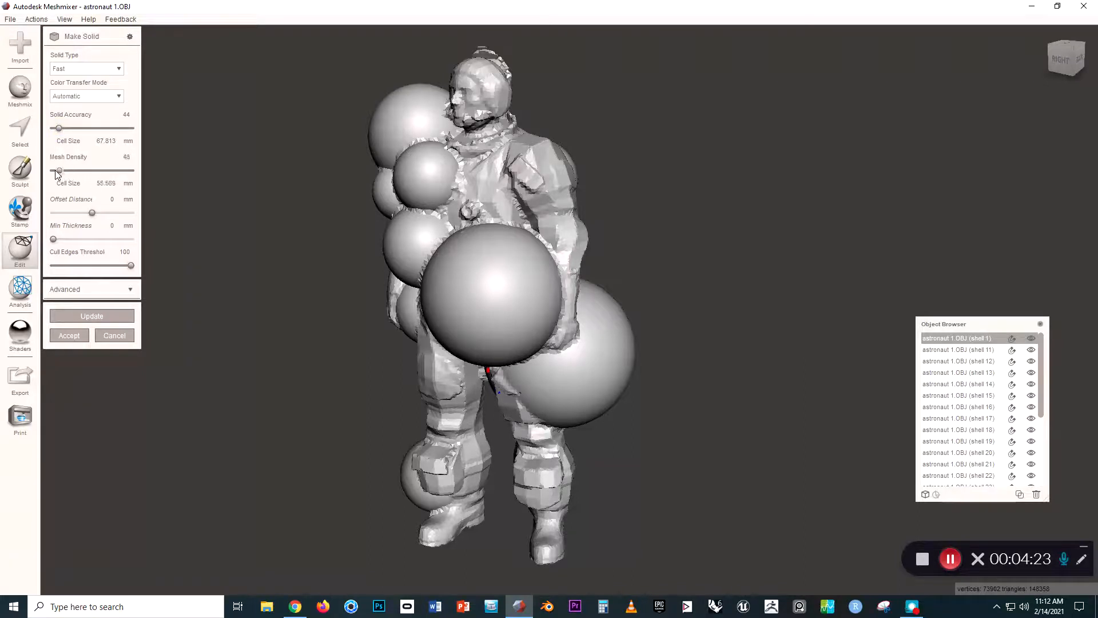
left_click(91, 314)
mouse_move(284, 259)
right_mouse_down()
mouse_move(389, 277)
mouse_move(440, 243)
mouse_move(605, 258)
mouse_move(389, 235)
mouse_move(292, 260)
right_mouse_up()
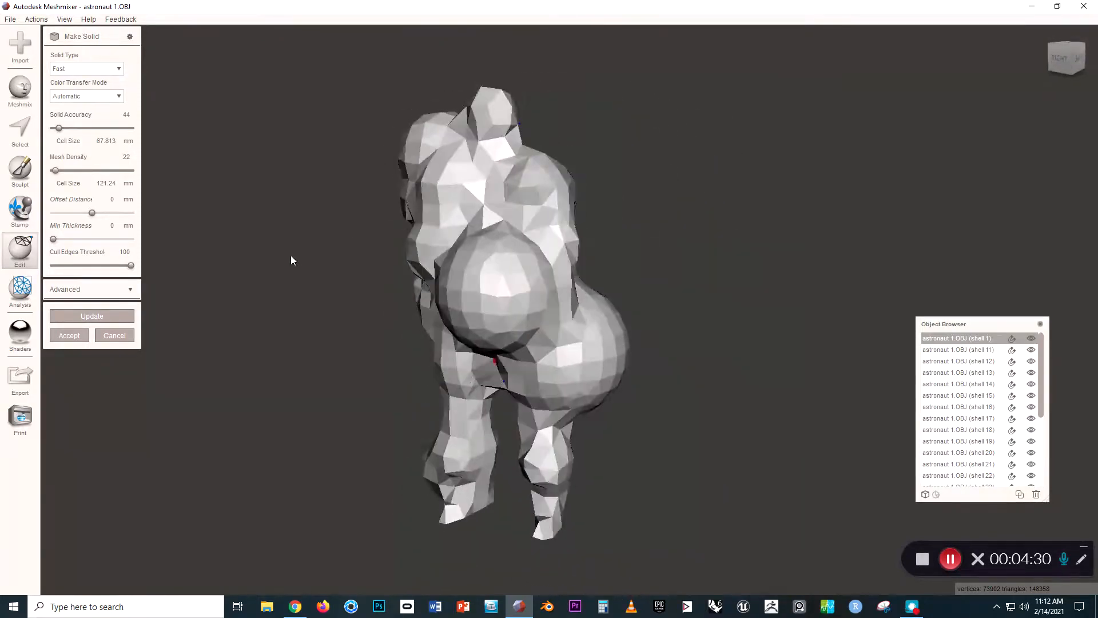
- Set the solid accuracy to 289 and the mesh density to 278, and update the Make Solid preview
left_click_drag(59, 128, 96, 125)
left_click_drag(54, 173, 95, 171)
left_click(111, 314)
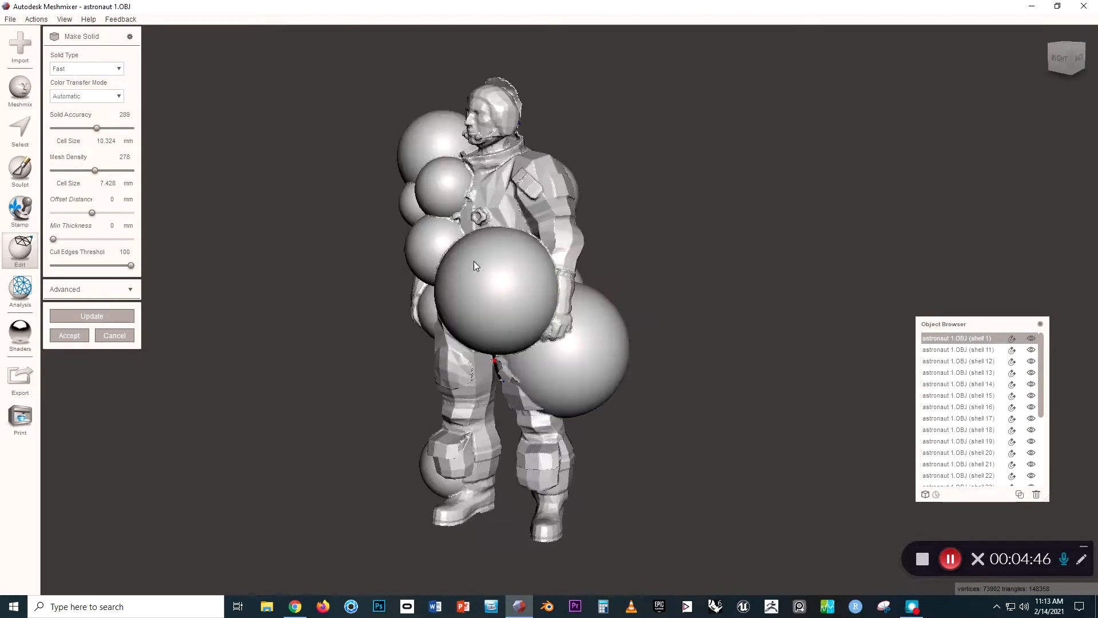
- Examine the refined solid's sphere seams and helmet from several sides, including a close check of its wireframe density
right_click_drag(496, 244, 535, 184)
scroll(492, 273, "up", 2)
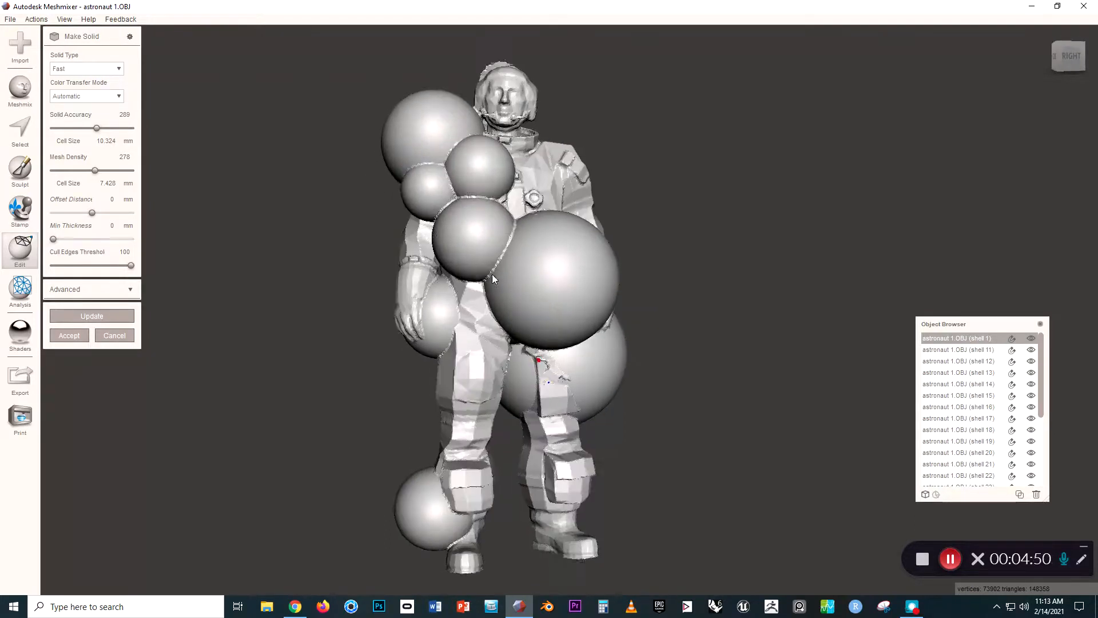
right_click_drag(504, 280, 504, 302)
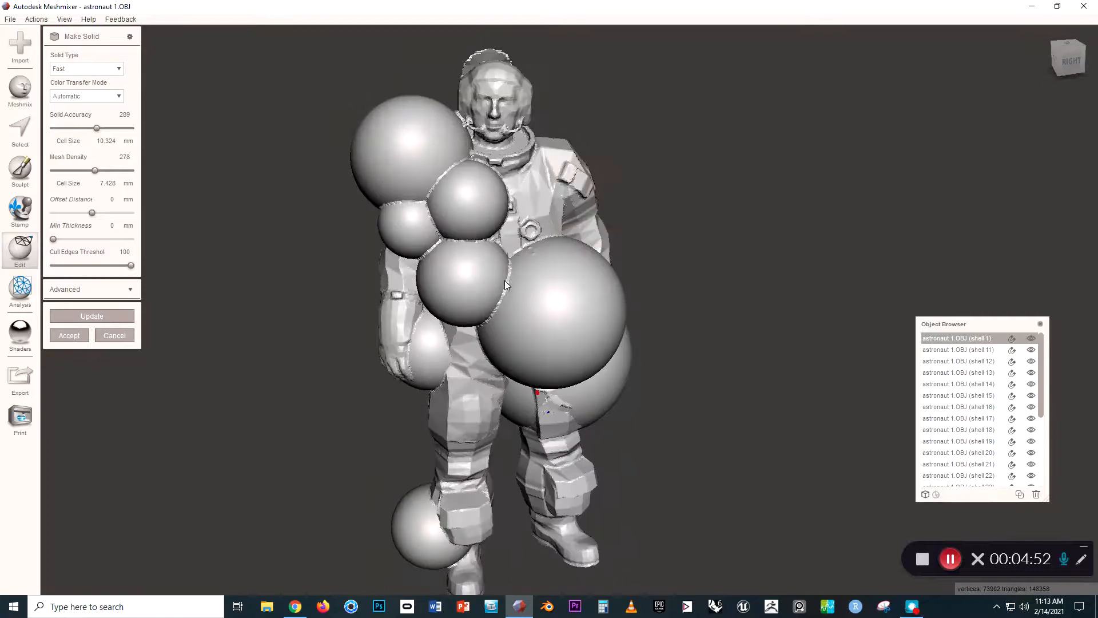
right_click_drag(520, 328, 528, 316)
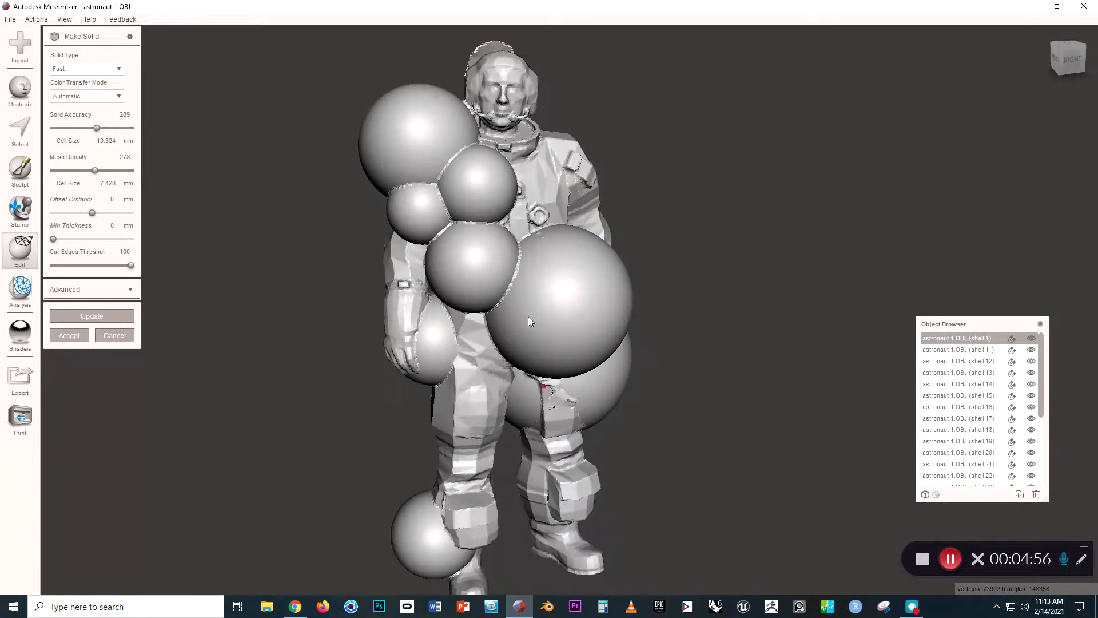
key("w")
scroll(552, 320, "up", 5)
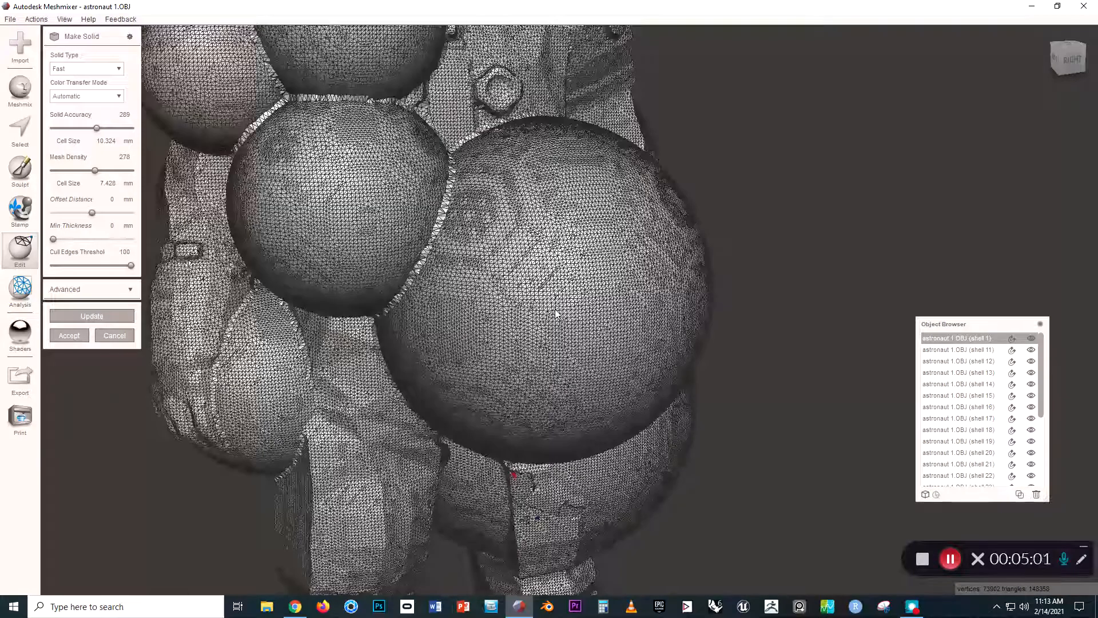
scroll(552, 315, "down", 3)
scroll(546, 315, "down", 4)
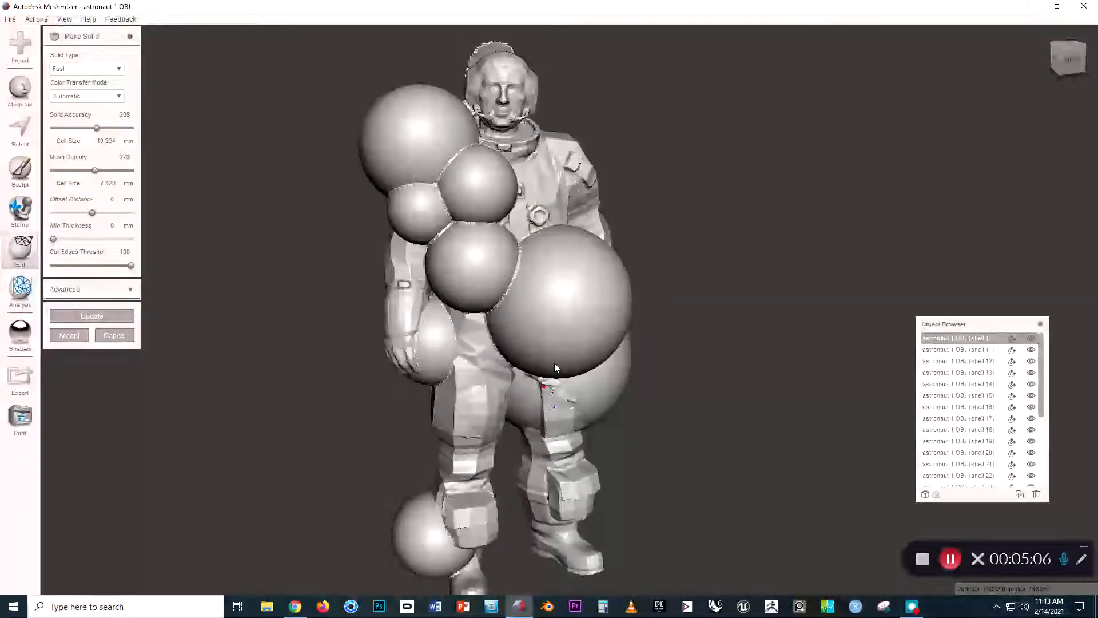
scroll(556, 362, "down", 2)
right_click_drag(547, 348, 426, 350)
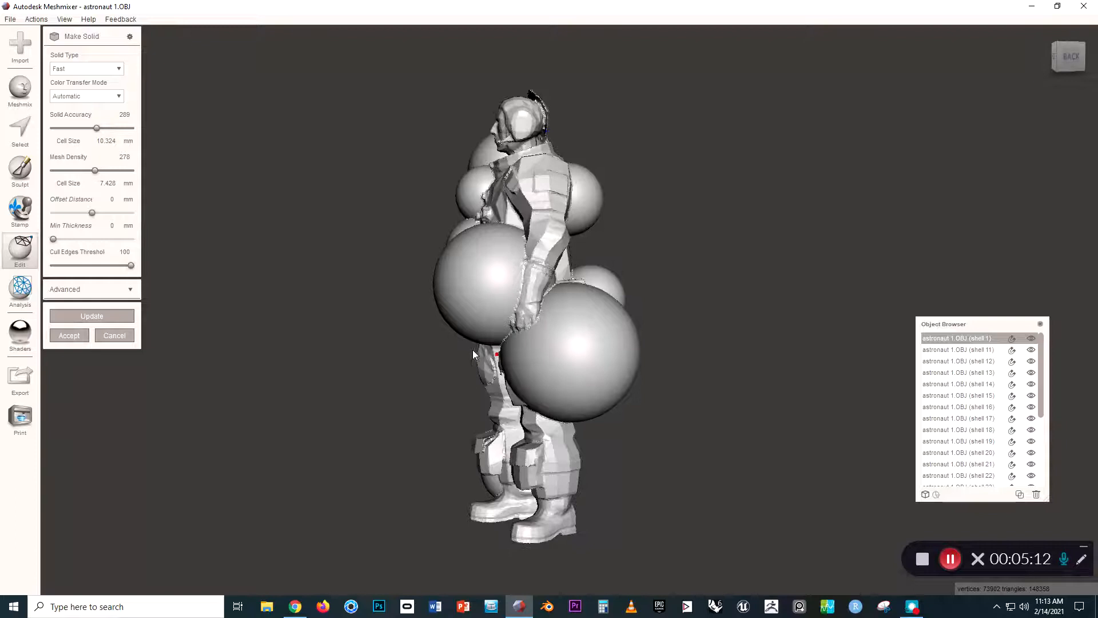
right_click_drag(523, 354, 523, 356)
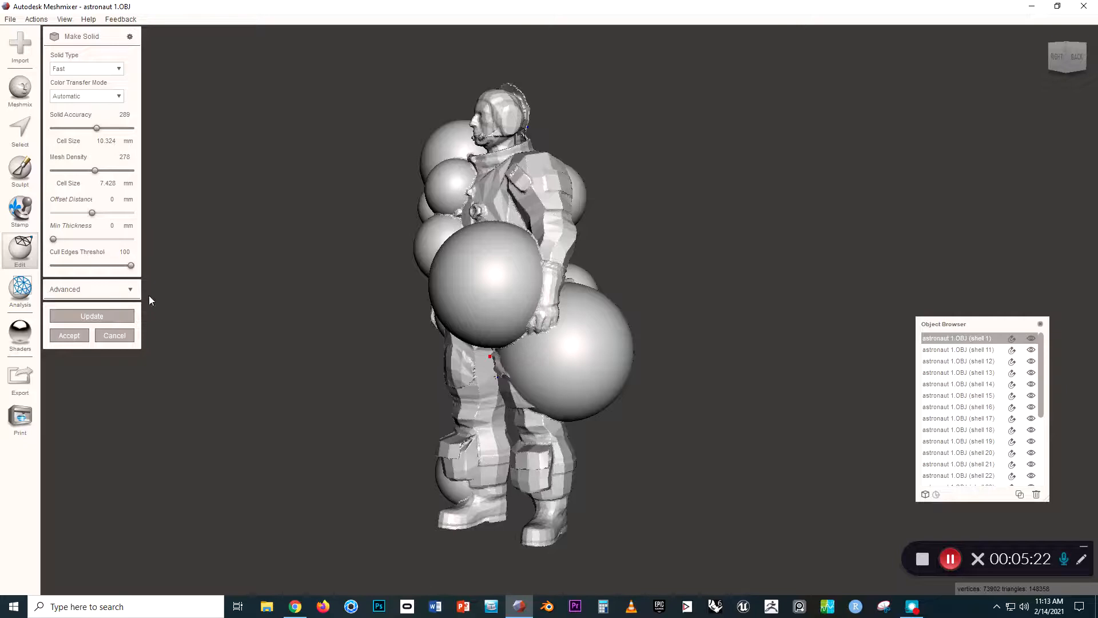
right_click_drag(262, 343, 315, 352)
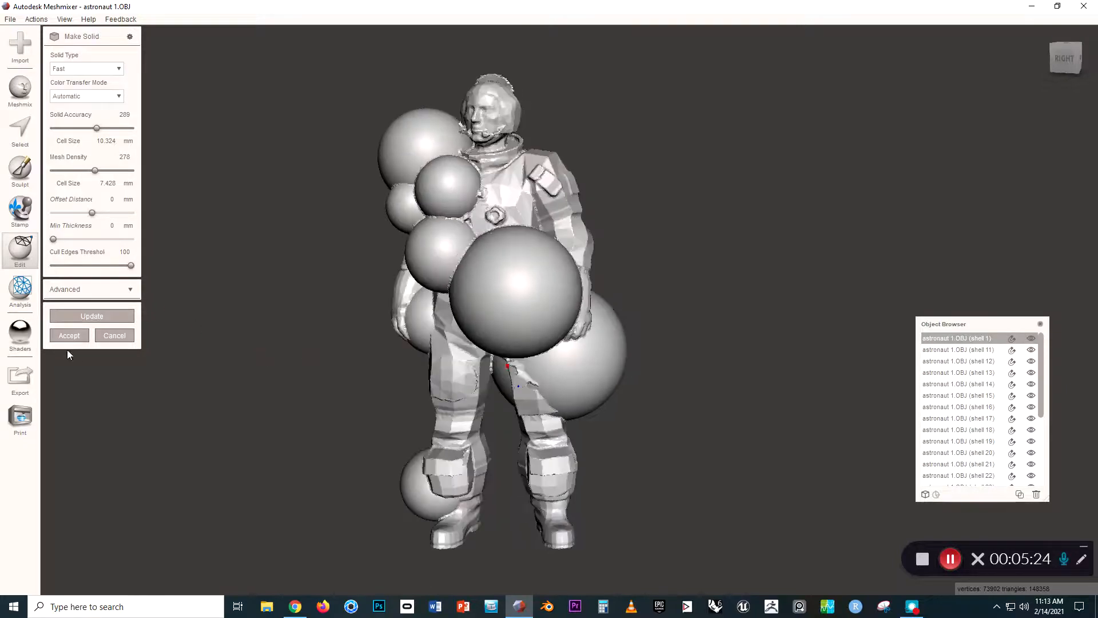
- Accept the Make Solid result and run the Inspector on the solid astronaut to locate its mesh defects
left_click(69, 337)
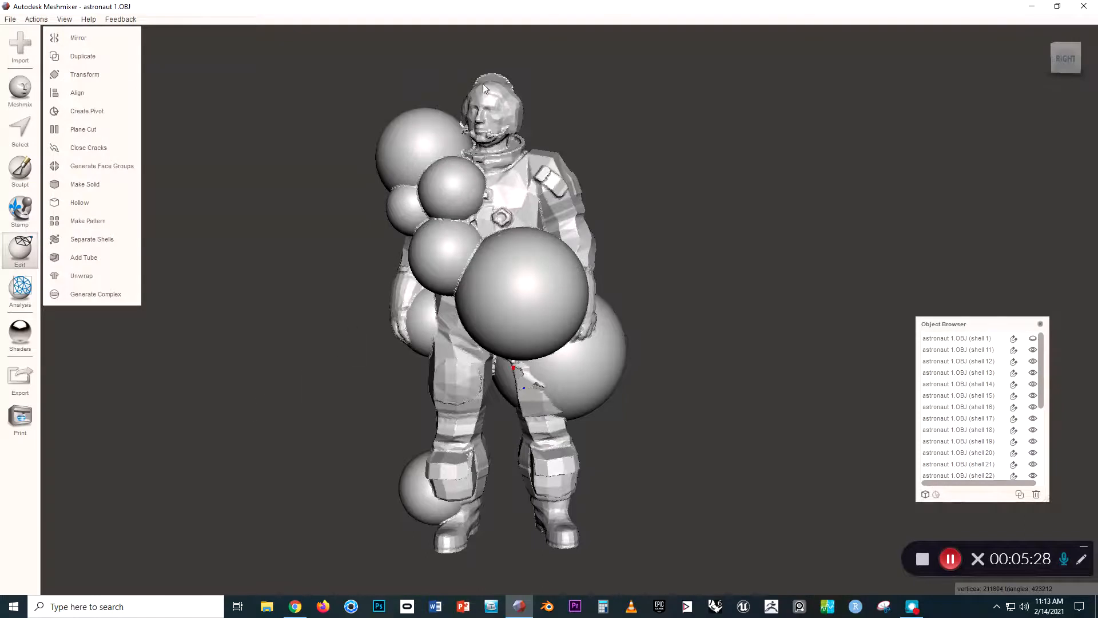
right_click_drag(492, 407, 503, 352)
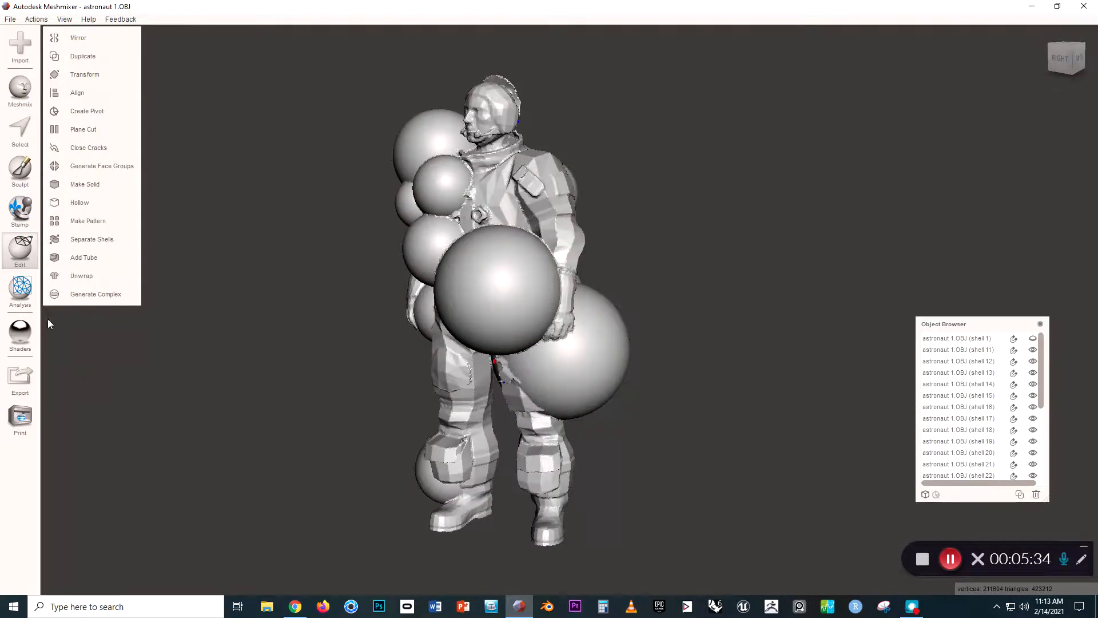
left_click(22, 288)
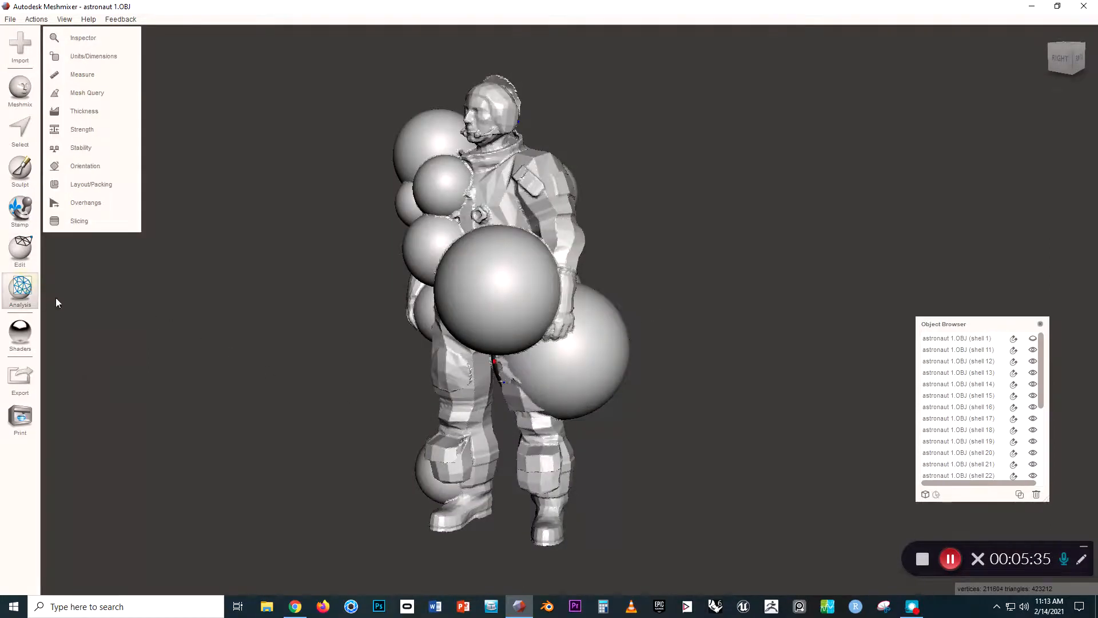
left_click(75, 38)
right_click_drag(237, 266, 197, 219)
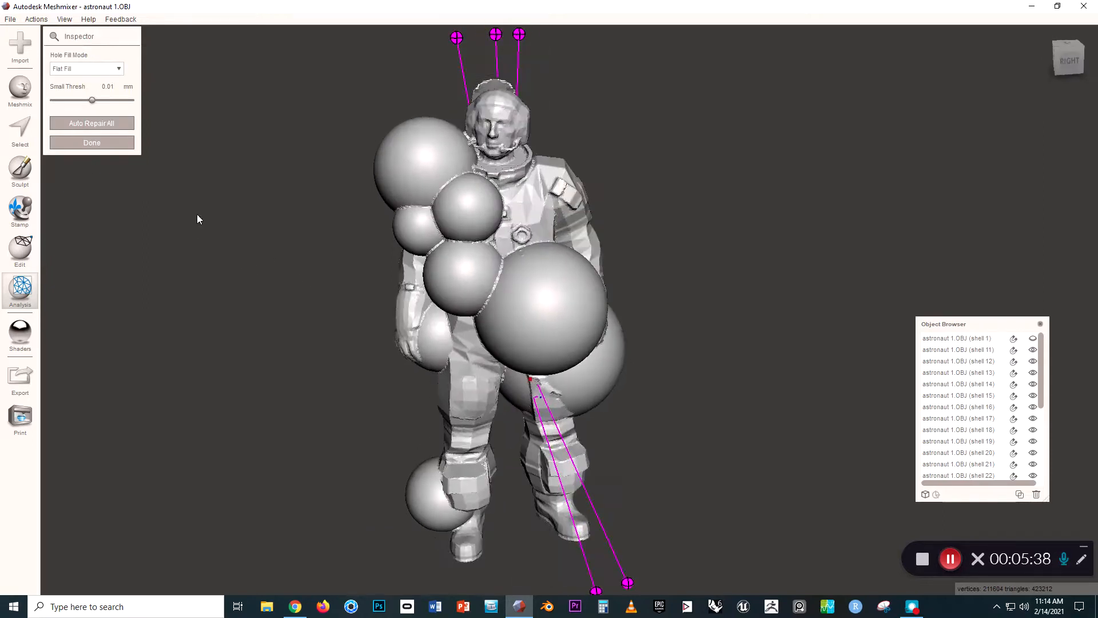